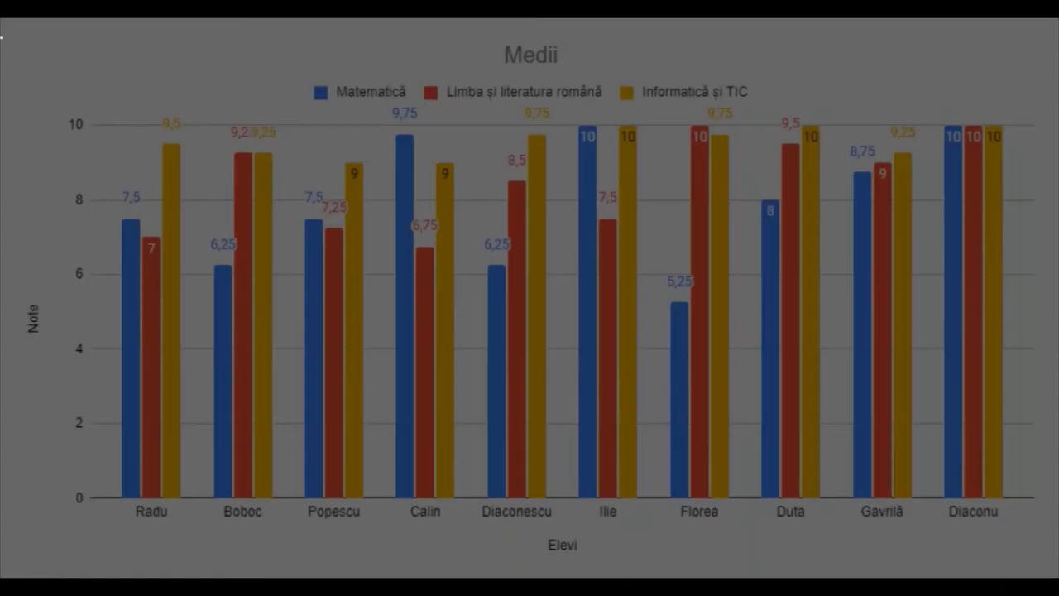
Capture screenshots of the whole chart, Radu's bar group and the student name labels.
{"action": "left_click_drag", "start_coordinate": [0, 16], "coordinate": [1057, 578]}
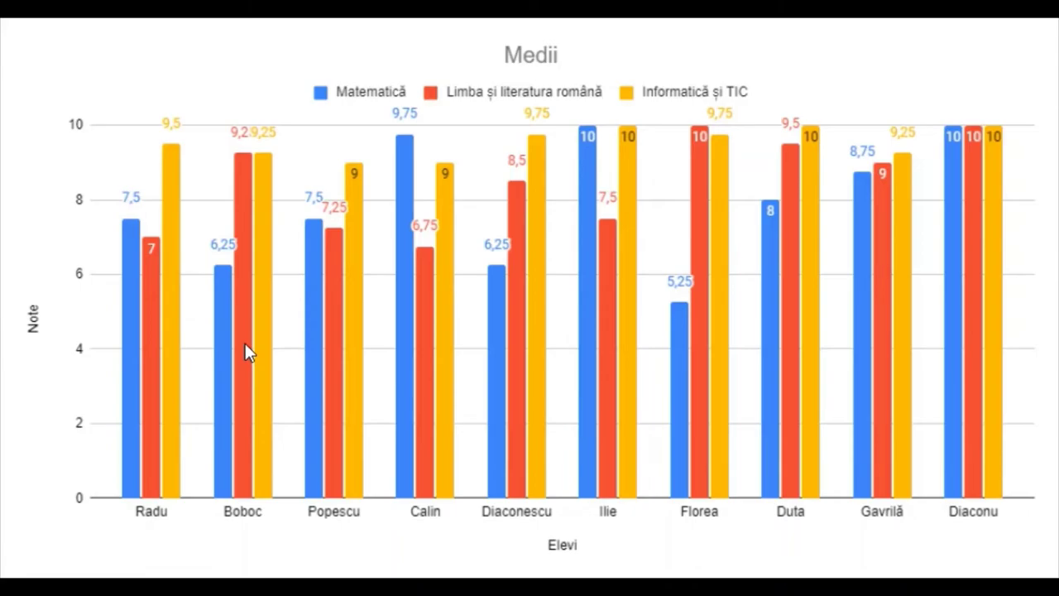
{"action": "key", "text": "super+shift+s"}
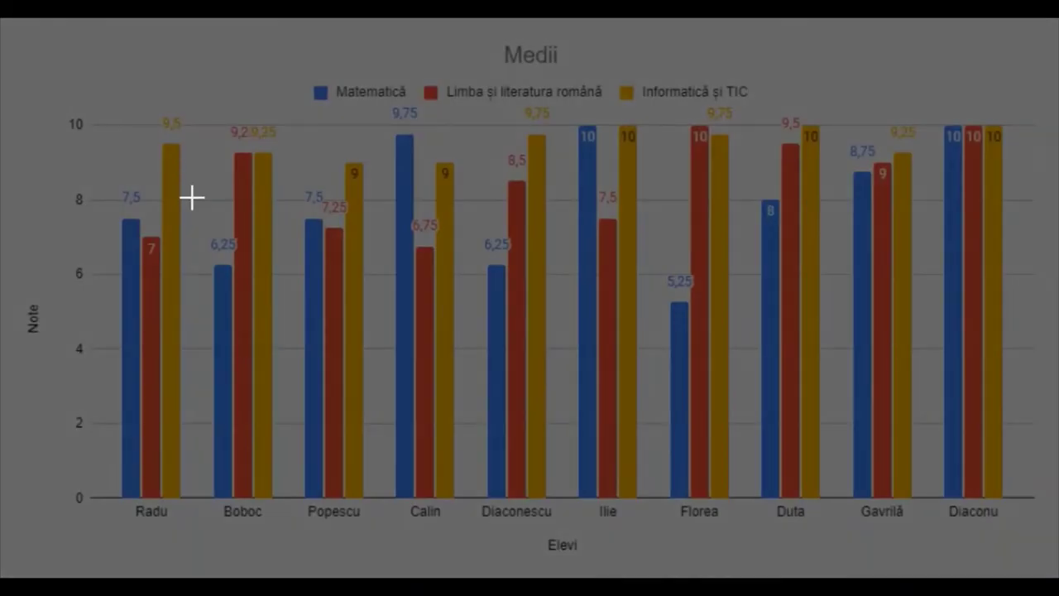
{"action": "left_click_drag", "start_coordinate": [81, 108], "coordinate": [1020, 501]}
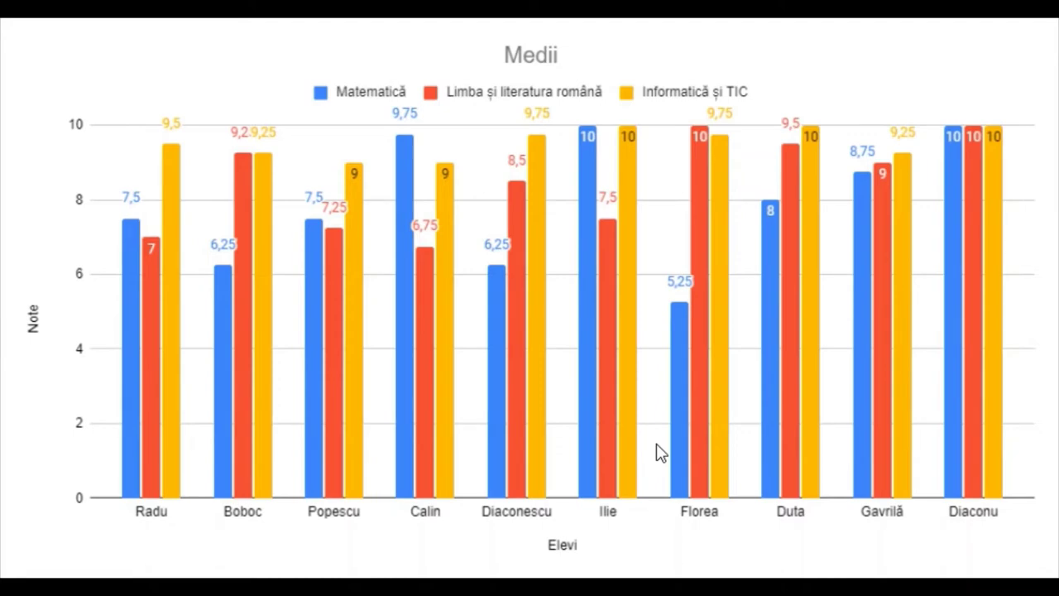
{"action": "key", "text": "super+shift+s"}
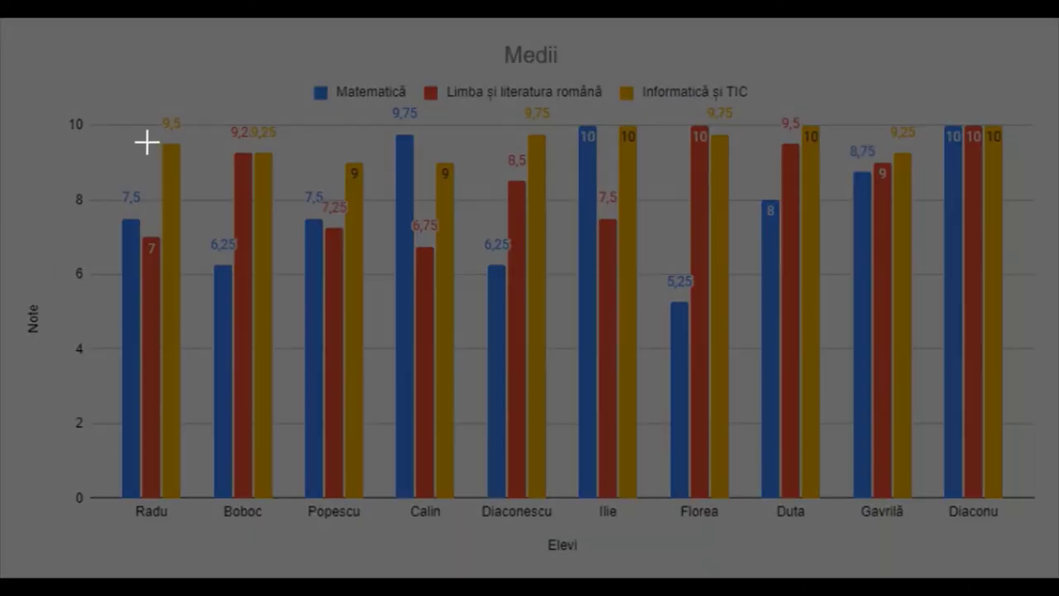
{"action": "left_click_drag", "start_coordinate": [109, 149], "coordinate": [199, 494]}
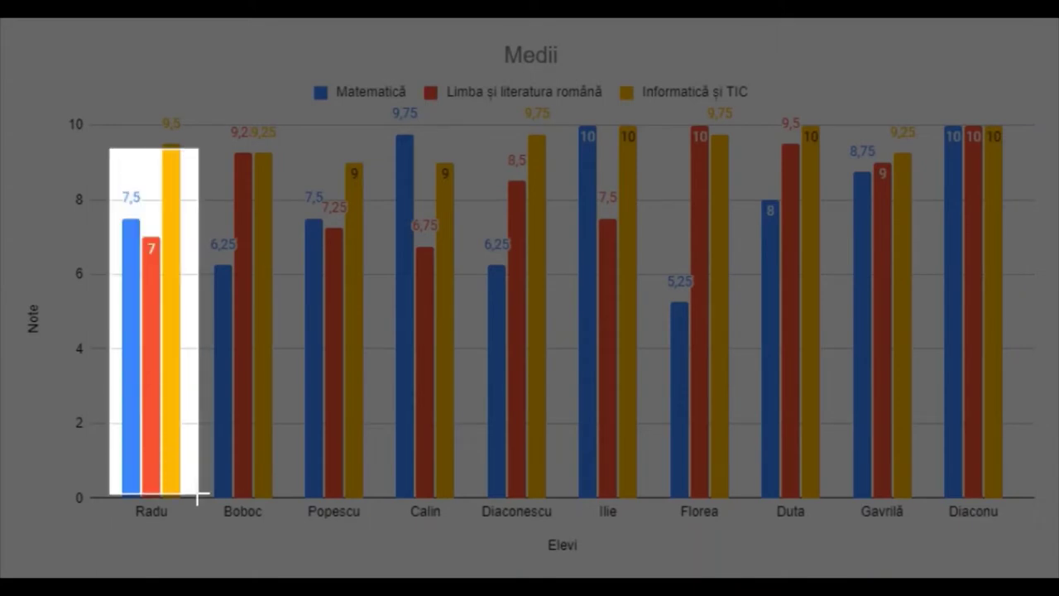
{"action": "left_click_drag", "start_coordinate": [198, 496], "coordinate": [198, 498]}
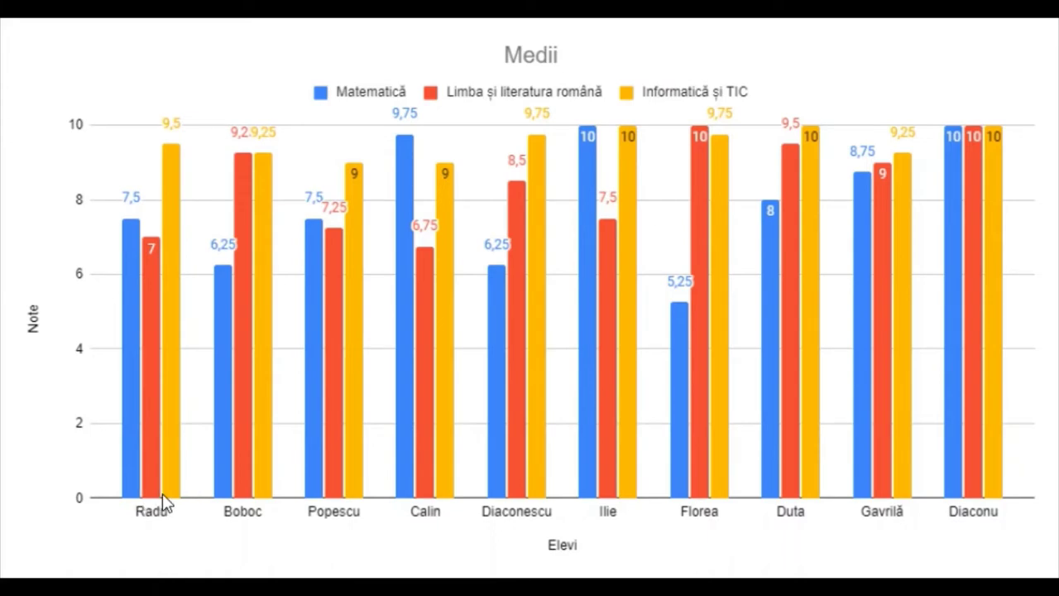
{"action": "key", "text": "super+shift+s"}
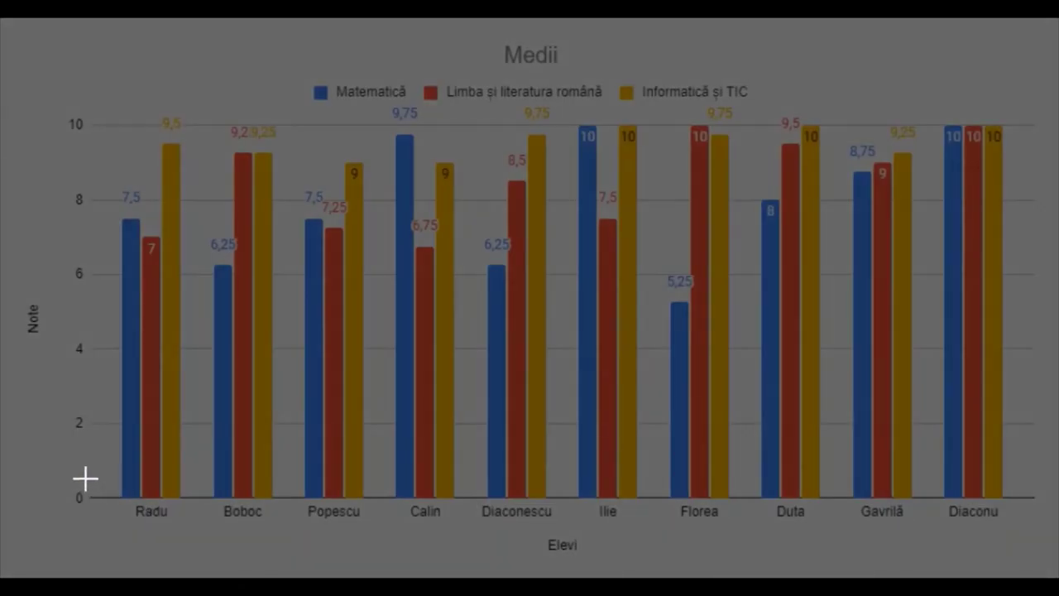
{"action": "left_click_drag", "start_coordinate": [91, 488], "coordinate": [1043, 534]}
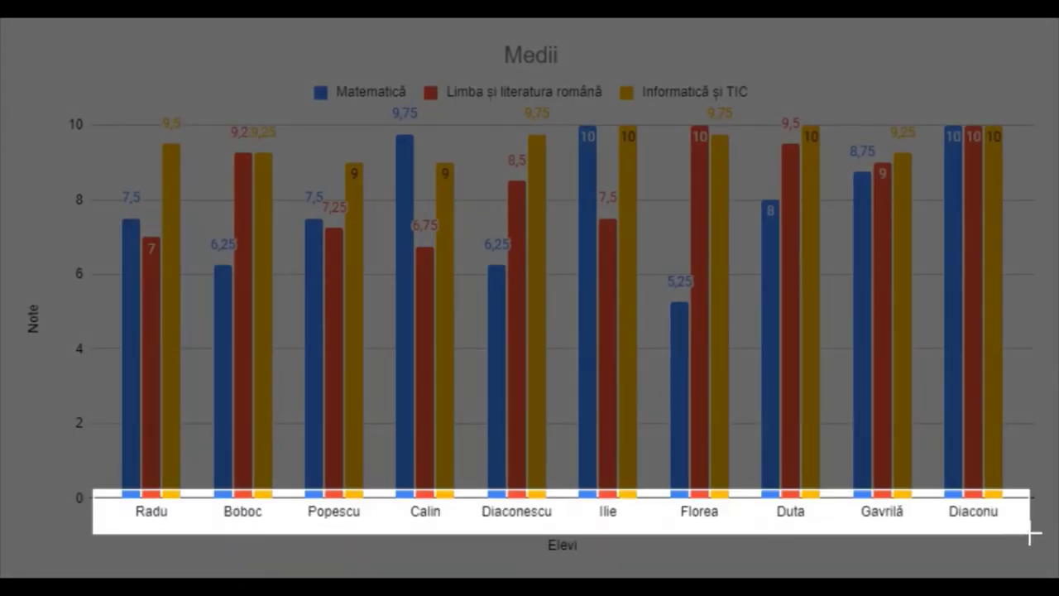
{"action": "left_click_drag", "start_coordinate": [1044, 534], "coordinate": [1042, 559]}
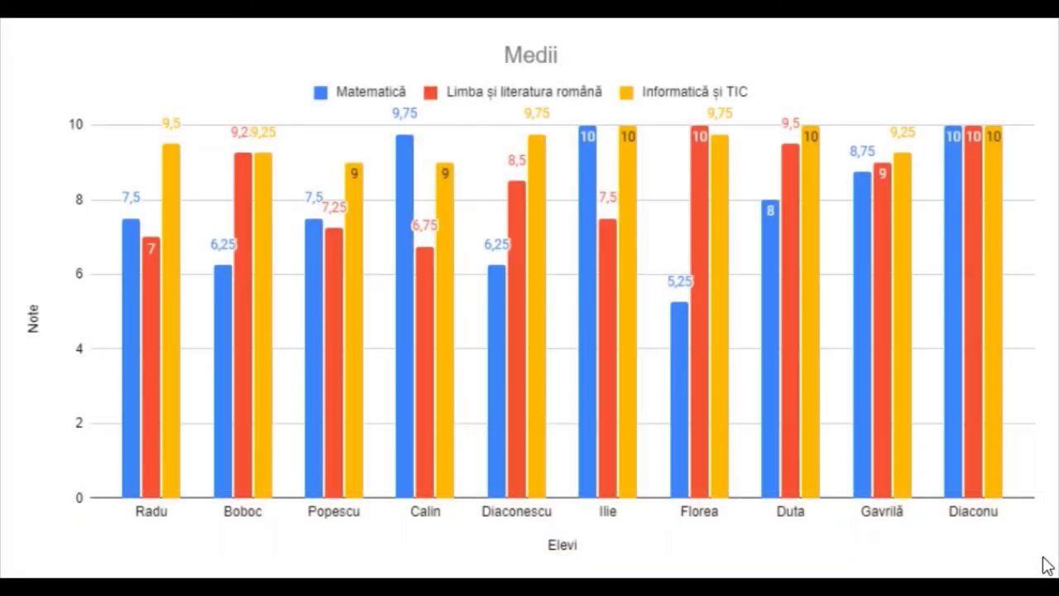
Capture screenshots of the Note axis, the subject legend, the Medii title and the data labels.
{"action": "key", "text": "super+shift+s"}
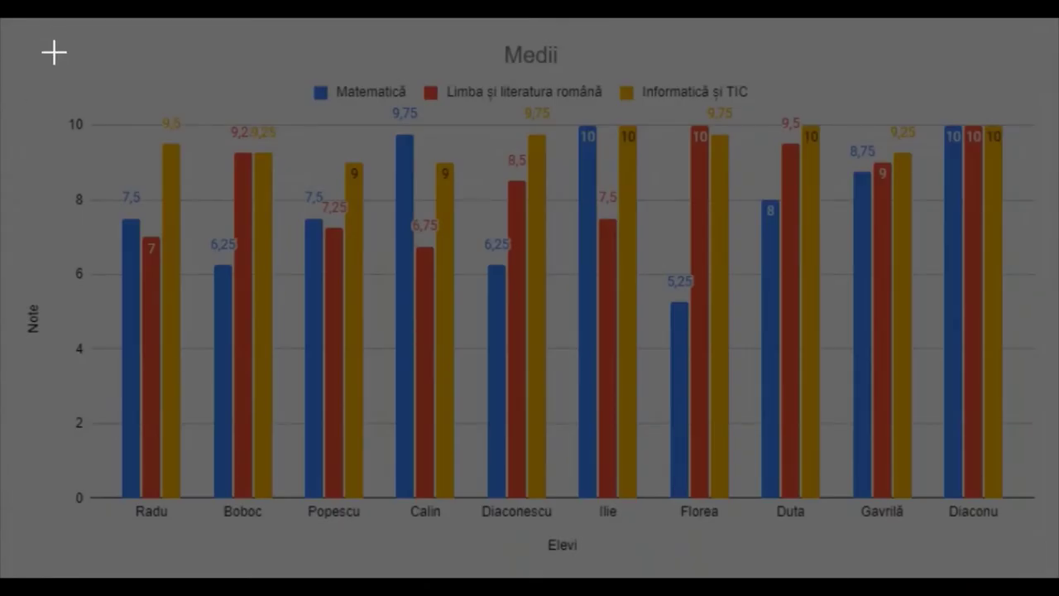
{"action": "left_click_drag", "start_coordinate": [9, 91], "coordinate": [92, 542]}
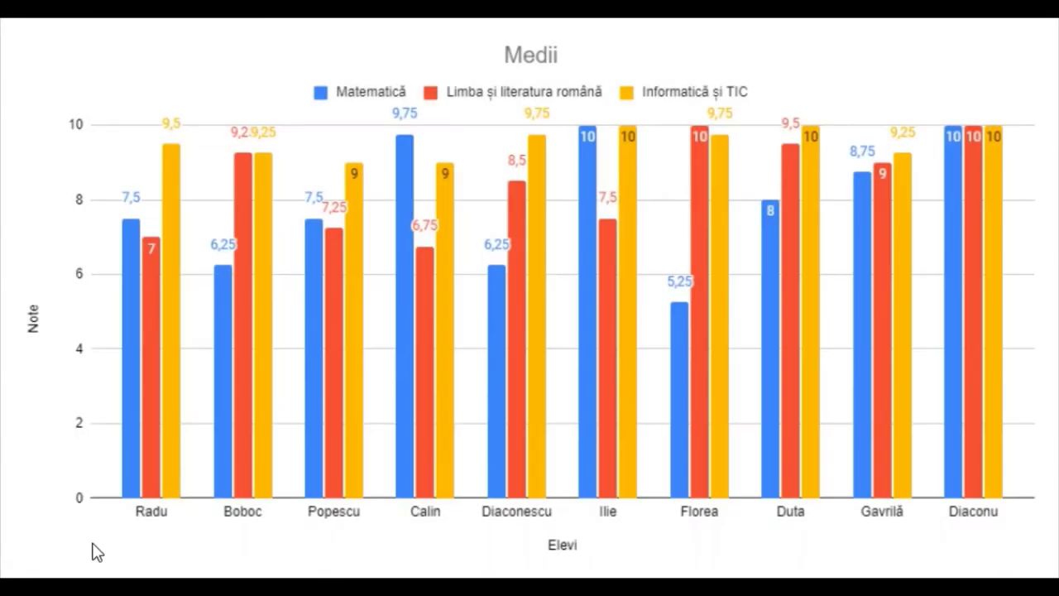
{"action": "key", "text": "super+shift+s"}
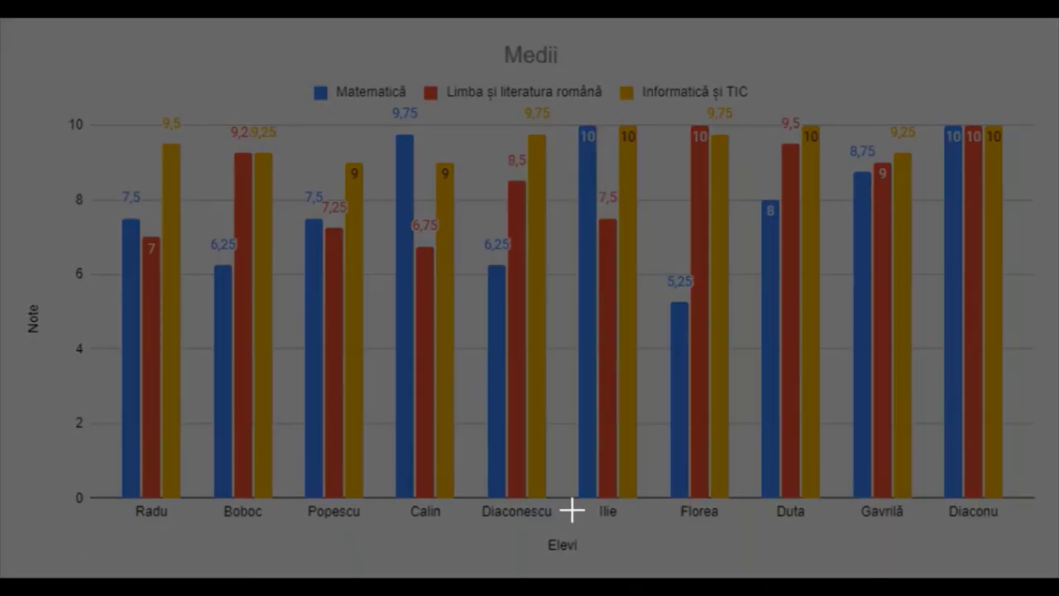
{"action": "left_click_drag", "start_coordinate": [295, 71], "coordinate": [776, 109]}
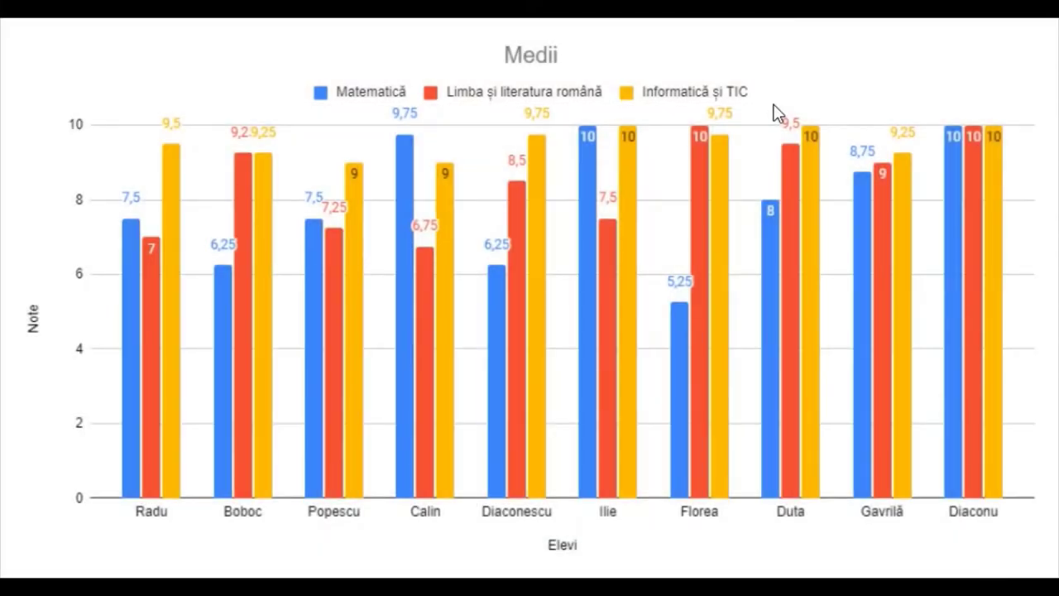
{"action": "key", "text": "super+shift+s"}
{"action": "left_click_drag", "start_coordinate": [483, 32], "coordinate": [597, 81]}
{"action": "key", "text": "super+shift+s"}
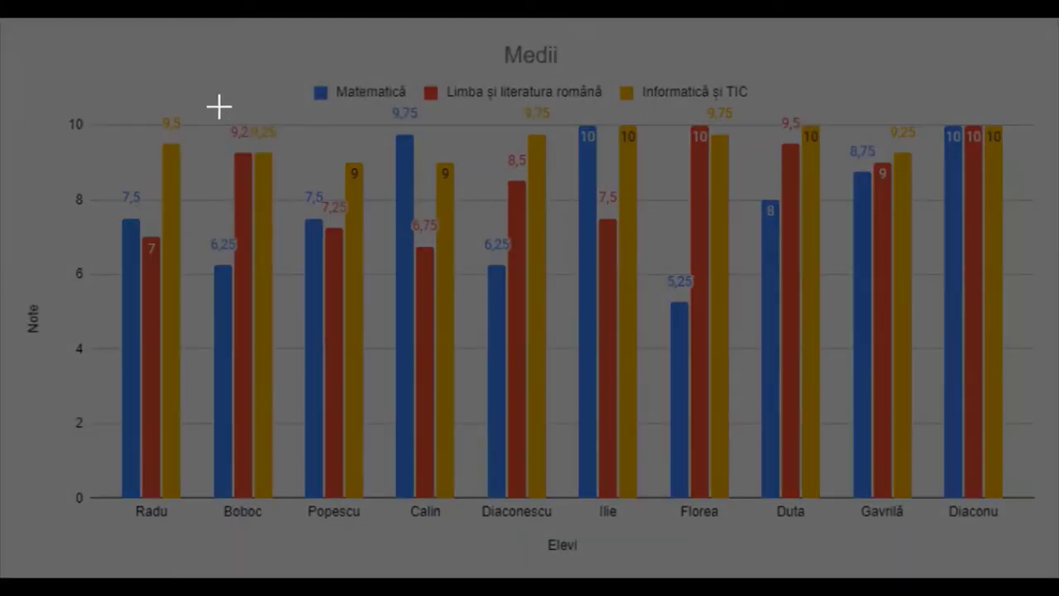
{"action": "left_click_drag", "start_coordinate": [223, 115], "coordinate": [299, 150]}
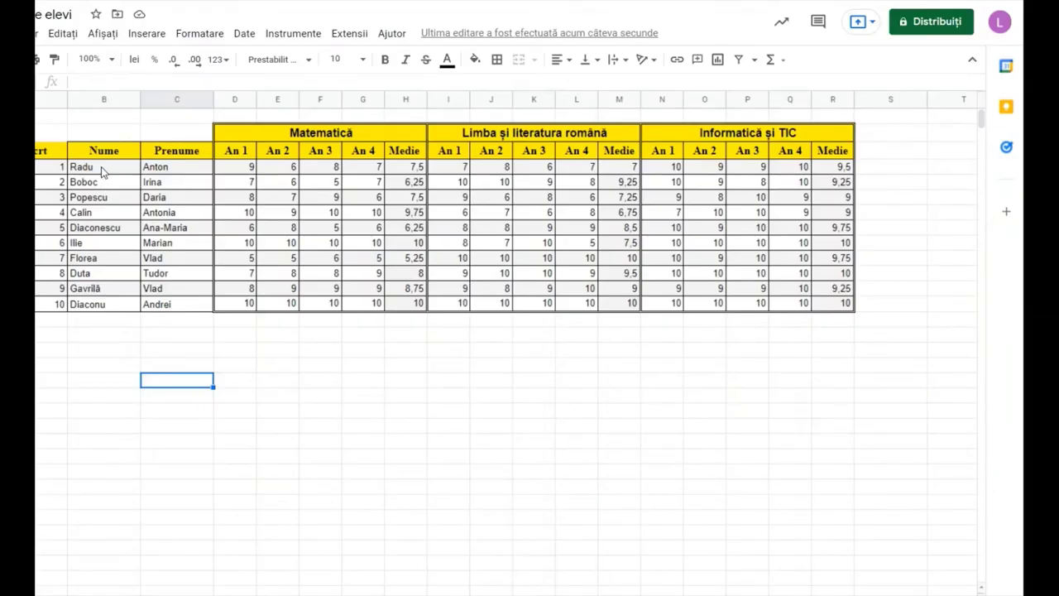
Select names B2:B11 with Medie columns H2:H11, M2:M11, R2:R11 and insert a chart.
{"action": "left_click_drag", "start_coordinate": [101, 170], "coordinate": [99, 306]}
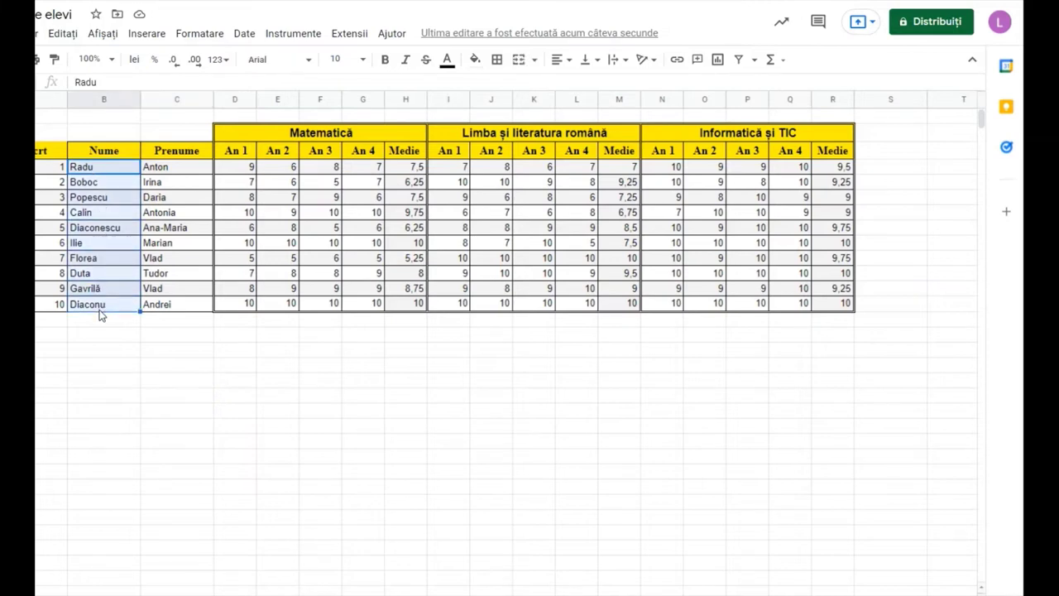
{"action": "left_click_drag", "start_coordinate": [405, 169], "coordinate": [403, 307], "text": "ctrl"}
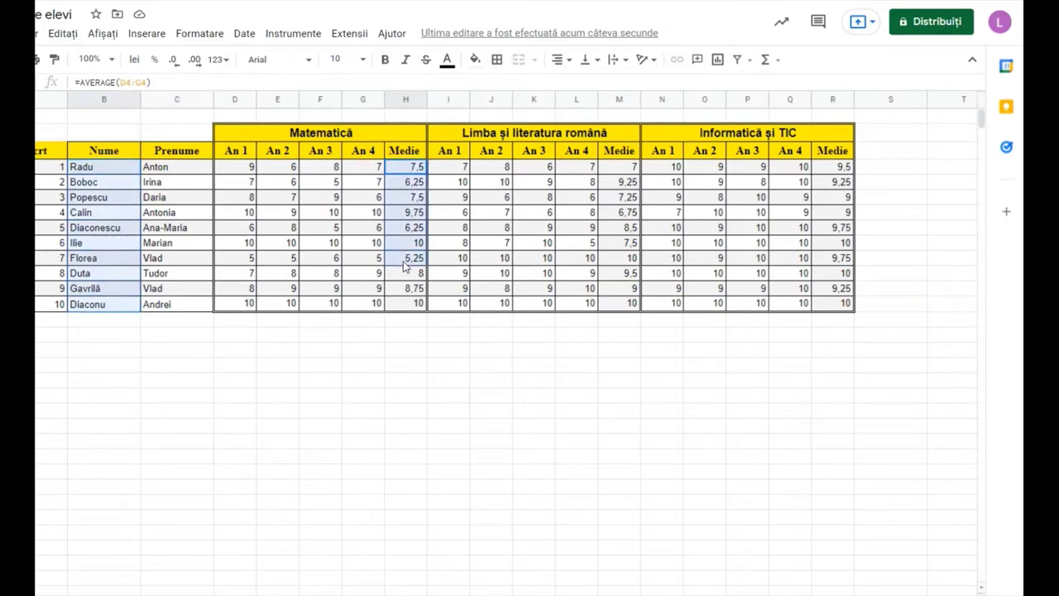
{"action": "left_click_drag", "start_coordinate": [614, 170], "coordinate": [610, 309], "text": "ctrl"}
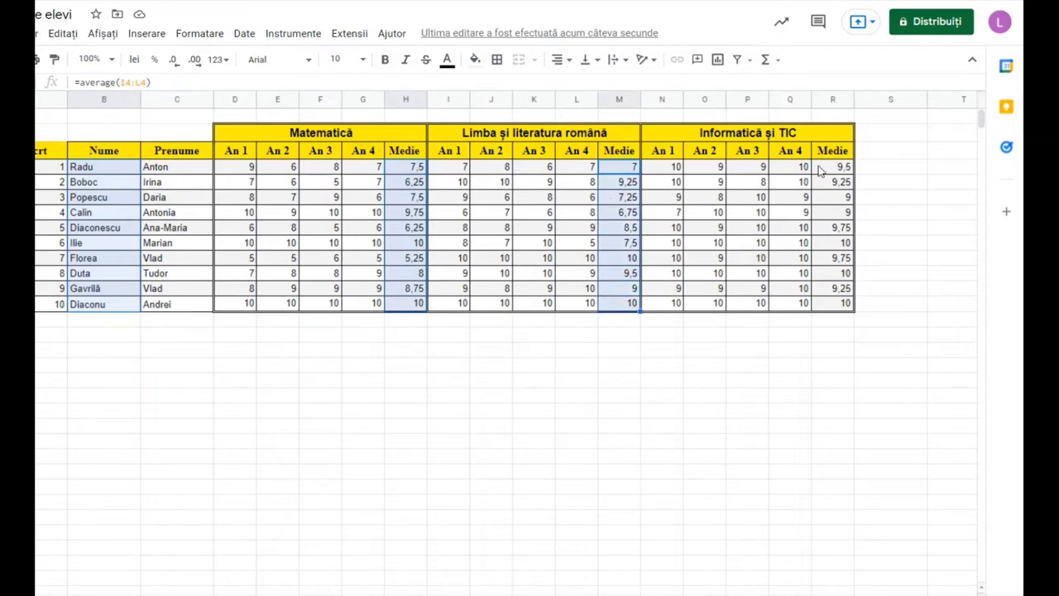
{"action": "left_click_drag", "start_coordinate": [823, 168], "coordinate": [829, 304], "text": "ctrl"}
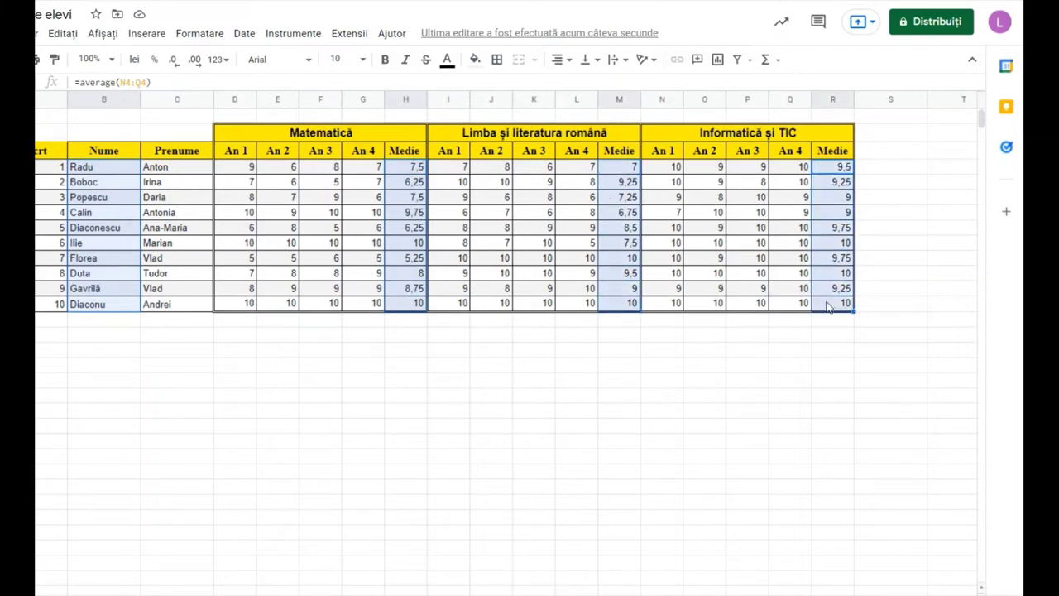
{"action": "left_click", "coordinate": [145, 34]}
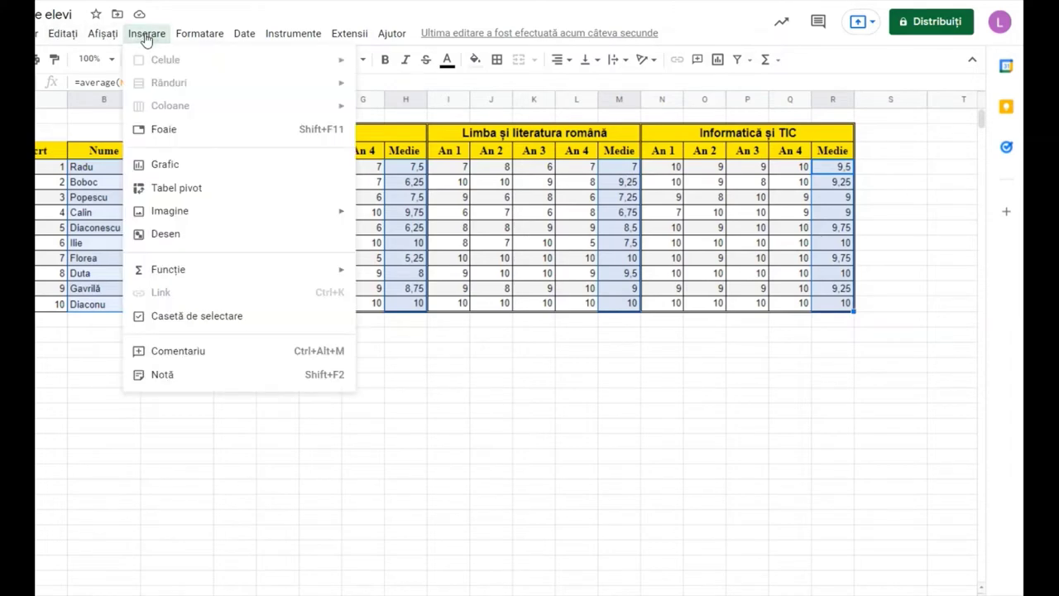
{"action": "left_click", "coordinate": [173, 165]}
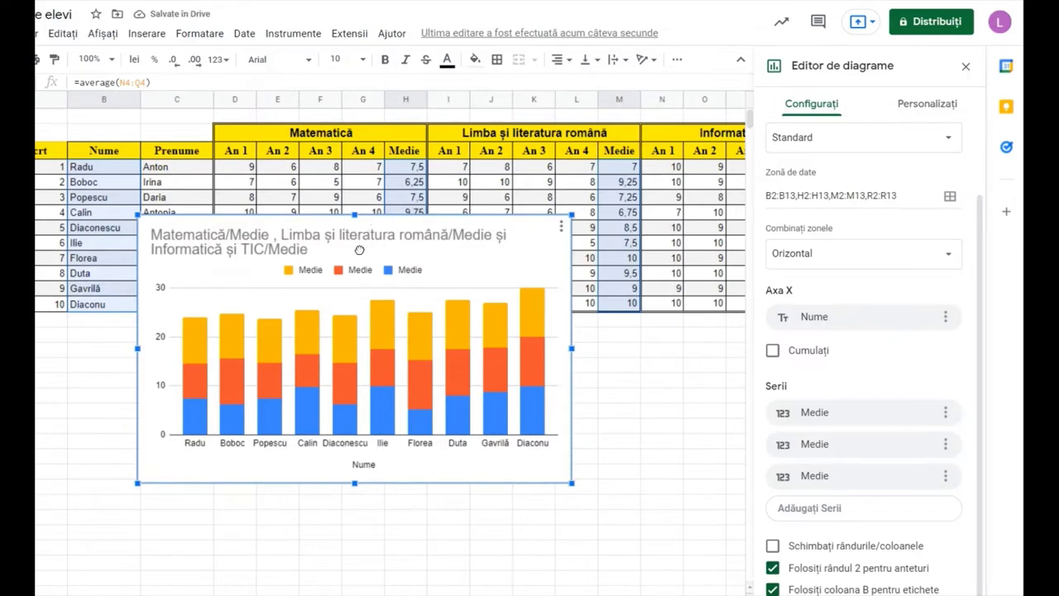
Drag the new chart below the table and back, glancing at the Customize options.
{"action": "left_click_drag", "start_coordinate": [364, 223], "coordinate": [354, 325]}
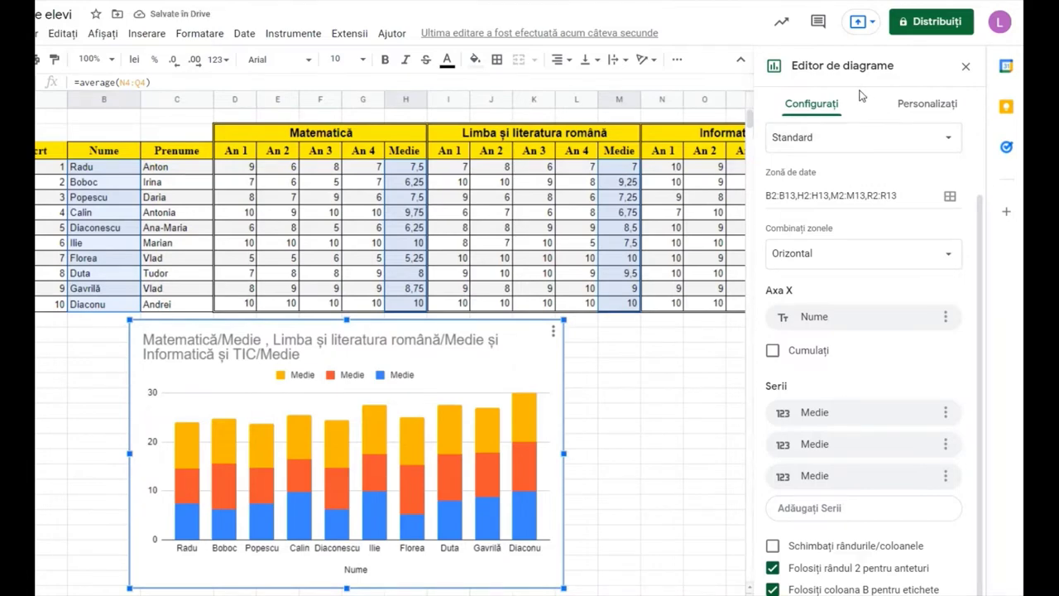
{"action": "left_click", "coordinate": [918, 108]}
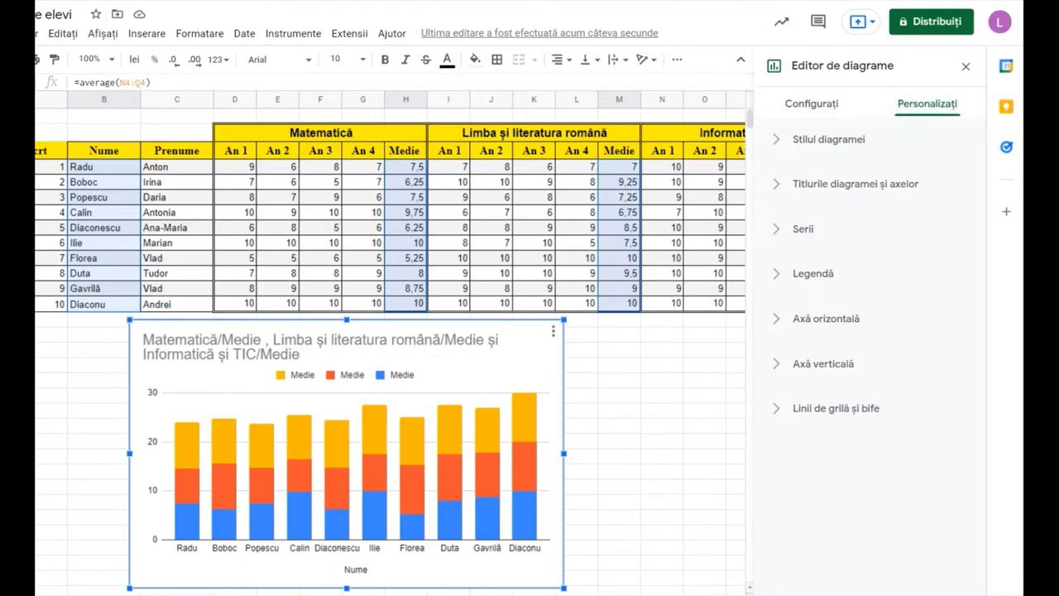
{"action": "left_click_drag", "start_coordinate": [347, 347], "coordinate": [356, 232]}
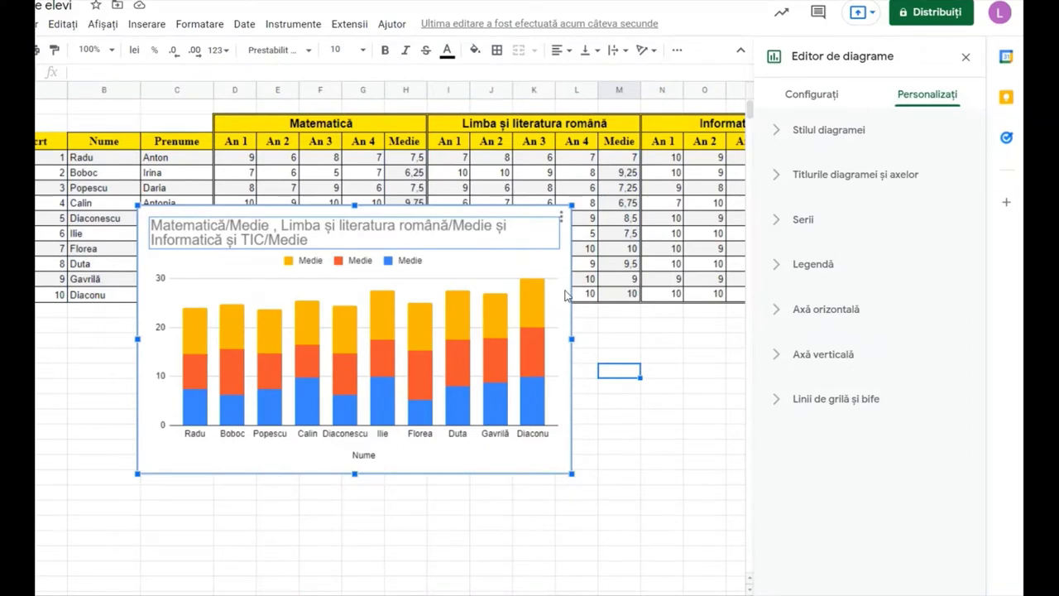
{"action": "left_click", "coordinate": [810, 96]}
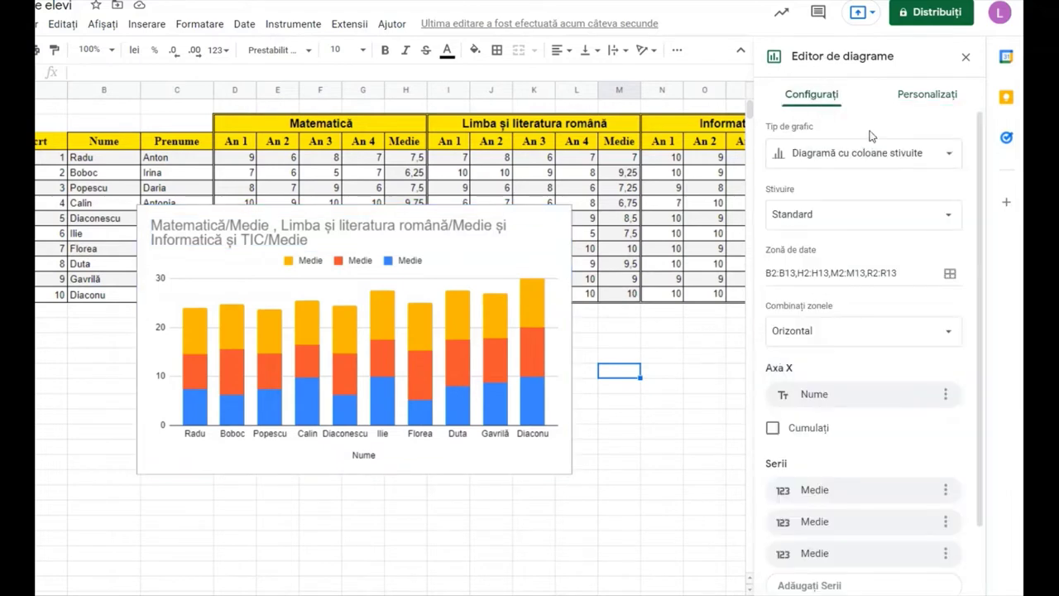
Change the chart type to a plain grouped Column chart and drag it below the table.
{"action": "left_click", "coordinate": [947, 160]}
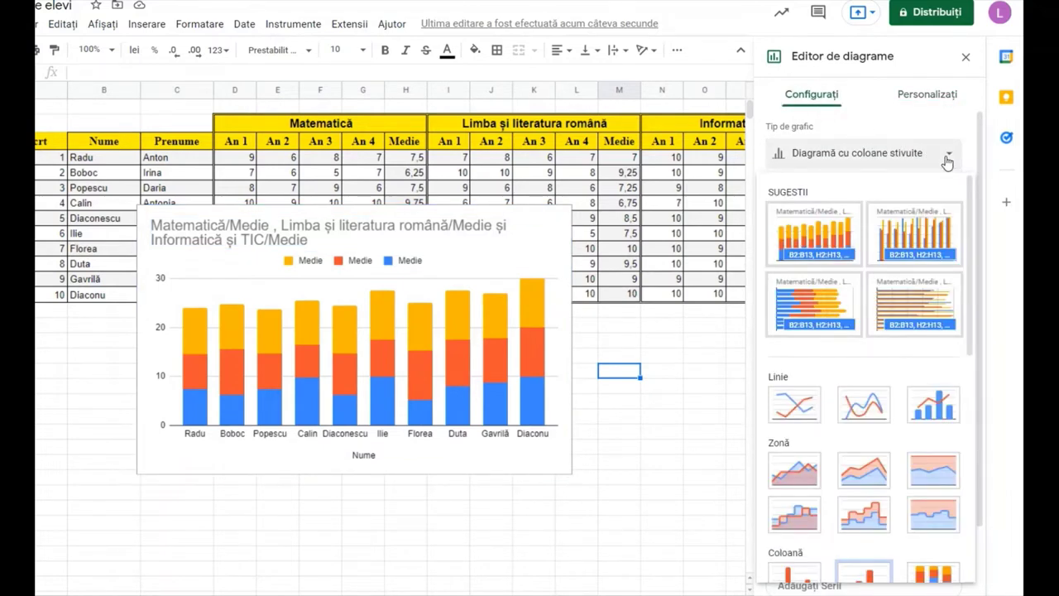
{"action": "left_click", "coordinate": [913, 236]}
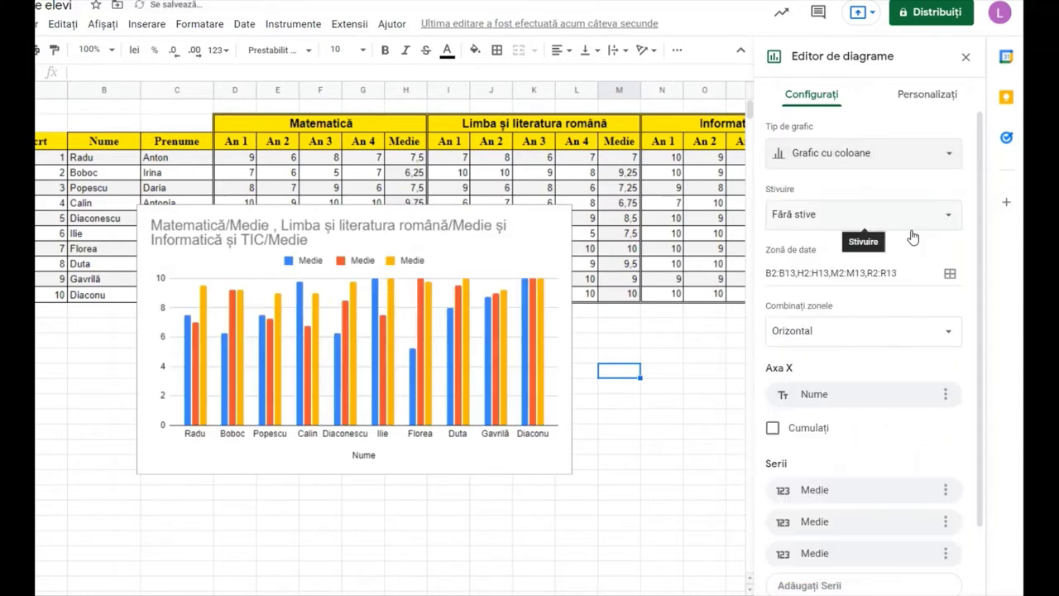
{"action": "left_click", "coordinate": [553, 229]}
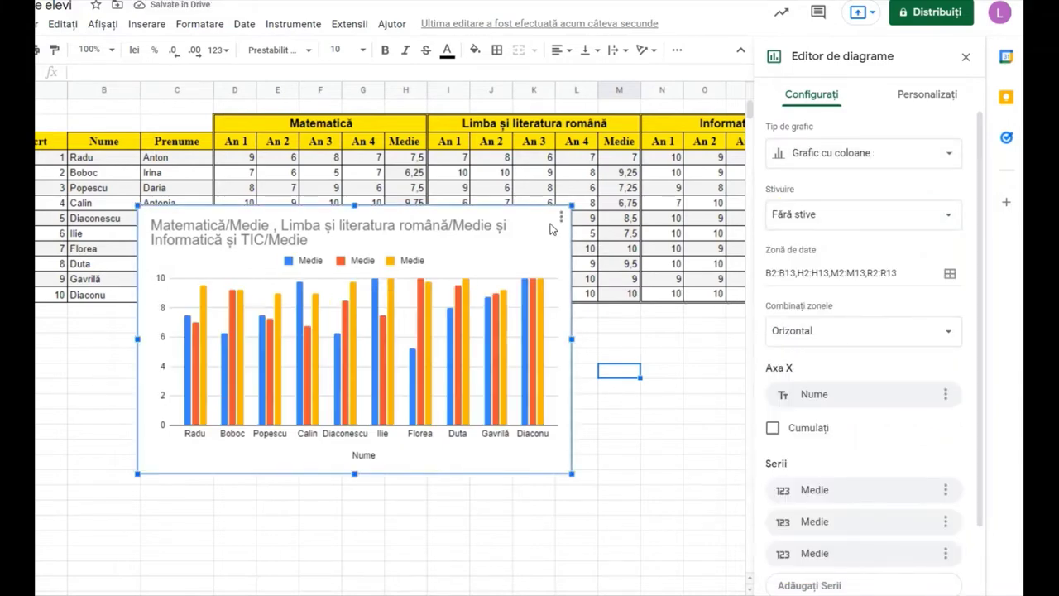
{"action": "left_click_drag", "start_coordinate": [553, 229], "coordinate": [545, 337]}
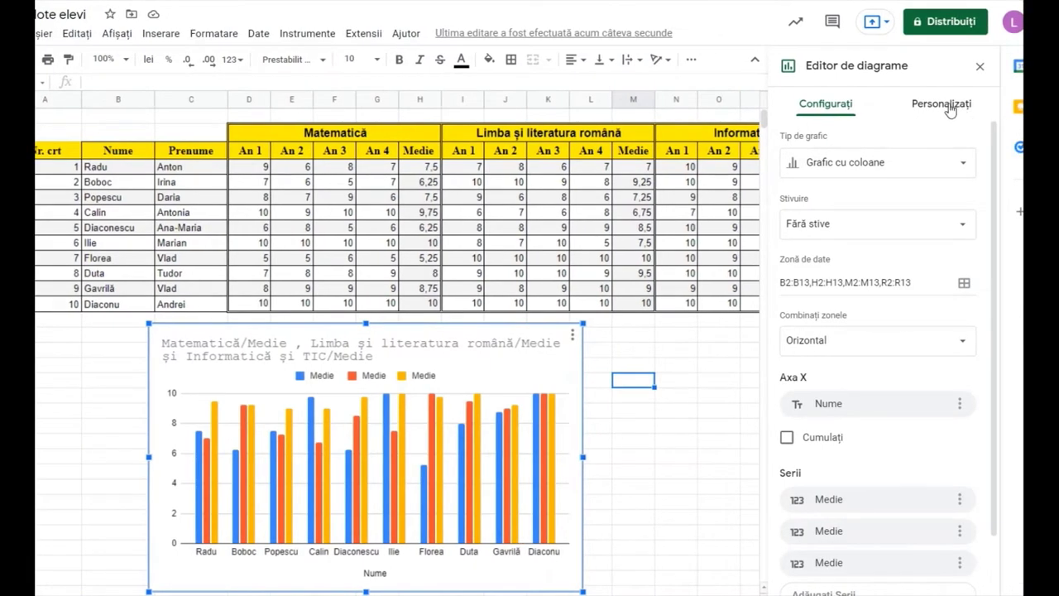
Replace the chart title text with 'Medii'.
{"action": "left_click", "coordinate": [951, 110]}
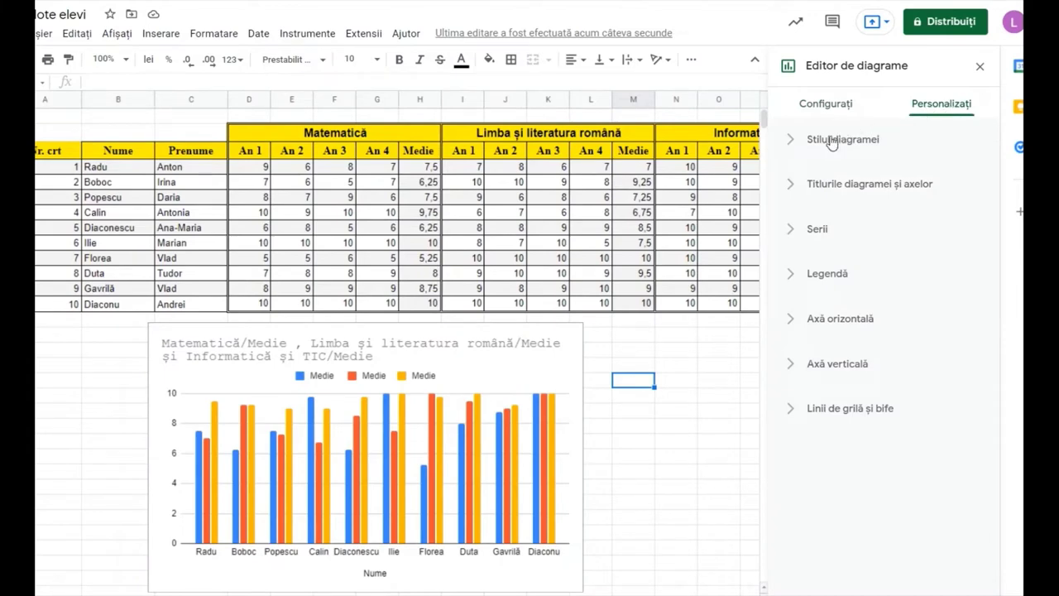
{"action": "left_click", "coordinate": [813, 185]}
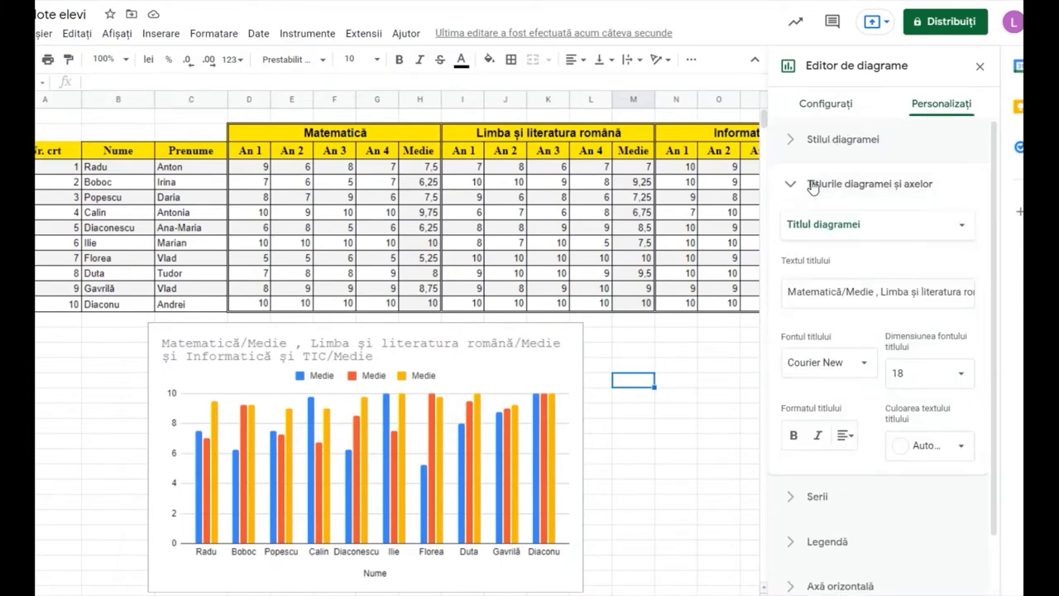
{"action": "left_click", "coordinate": [879, 292]}
{"action": "mouse_move", "coordinate": [878, 292]}
{"action": "left_mouse_down"}
{"action": "mouse_move", "coordinate": [787, 292]}
{"action": "mouse_move", "coordinate": [992, 294]}
{"action": "left_mouse_up"}
{"action": "key", "text": "Delete"}
{"action": "key", "text": "Delete"}
{"action": "key", "text": "Delete"}
{"action": "key", "text": "Delete"}
{"action": "key", "text": "Delete"}
{"action": "key", "text": "Delete"}
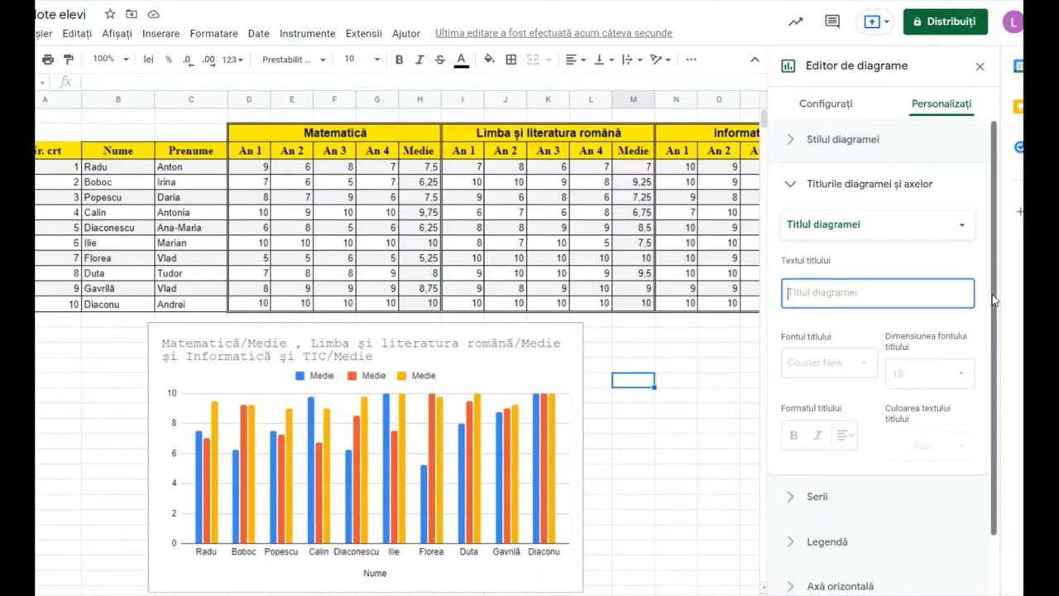
{"action": "type", "text": "Medii"}
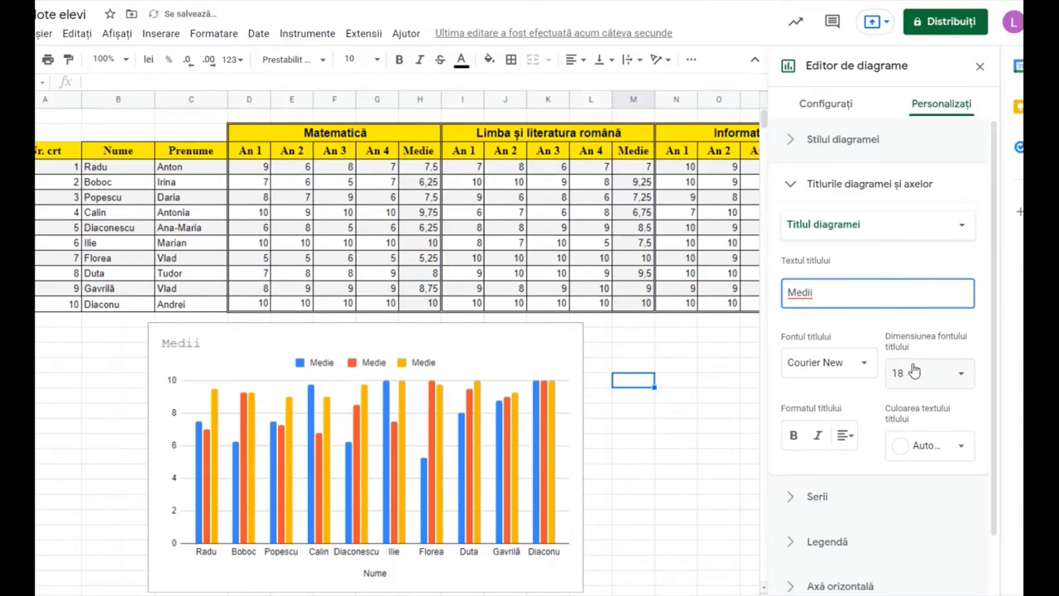
Format the title in Wide font, size 20, centred and dark blue.
{"action": "left_click", "coordinate": [874, 370]}
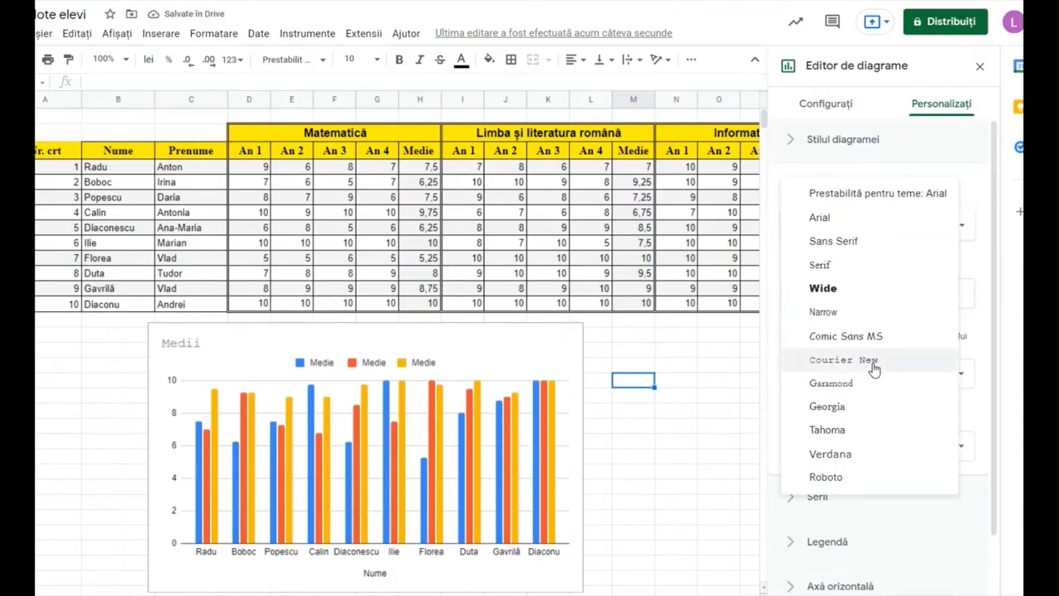
{"action": "left_click", "coordinate": [849, 289]}
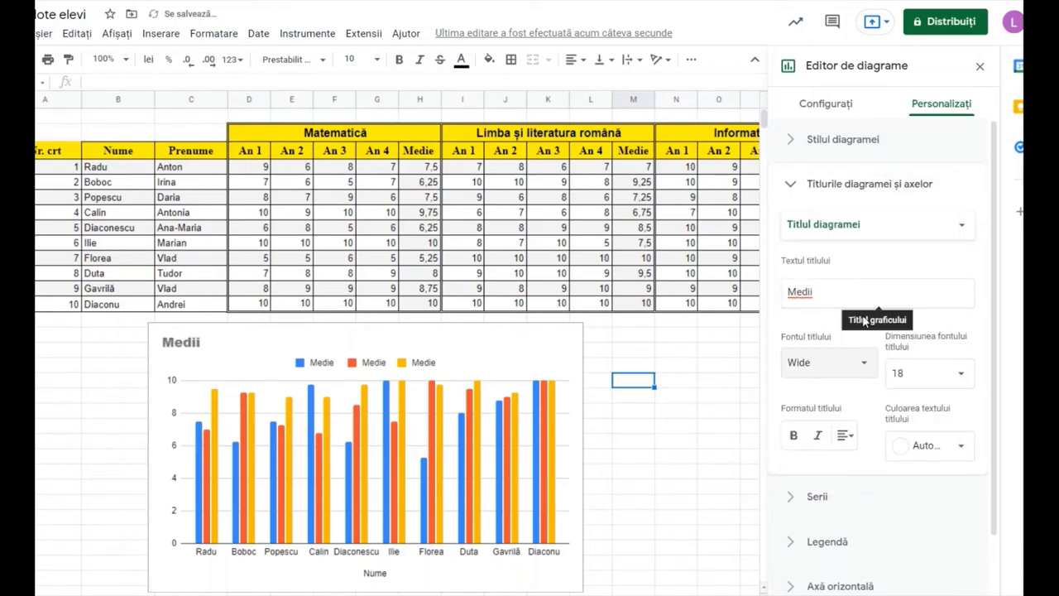
{"action": "left_click", "coordinate": [959, 377]}
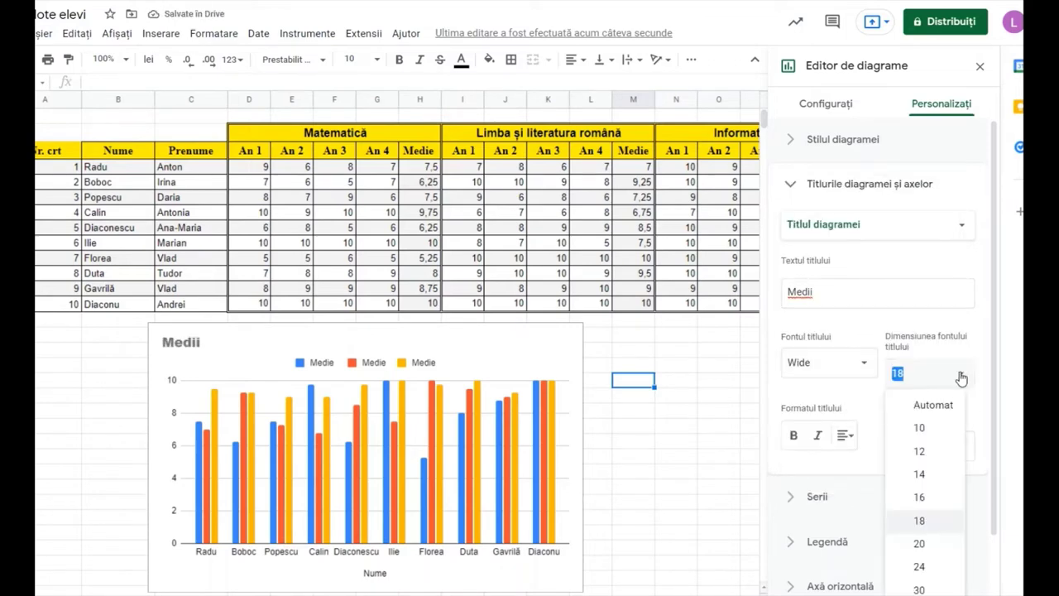
{"action": "left_click", "coordinate": [919, 543]}
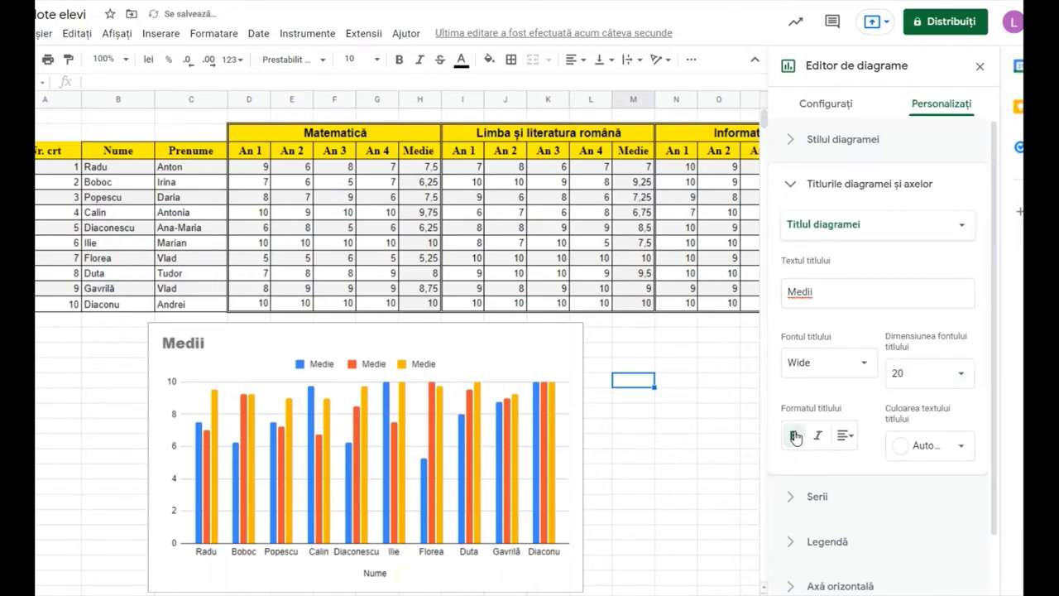
{"action": "left_click", "coordinate": [851, 442]}
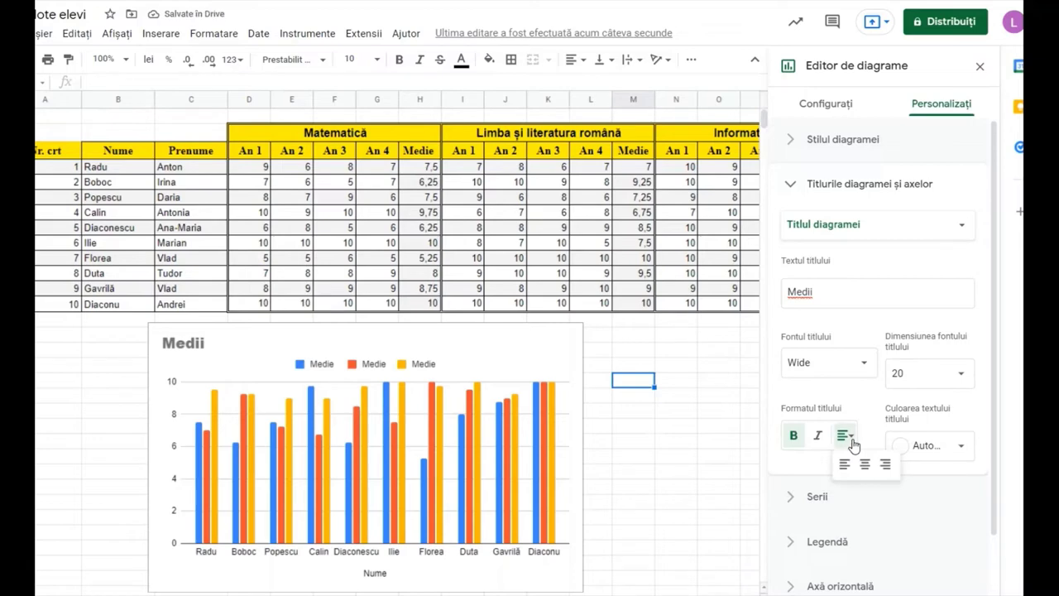
{"action": "left_click", "coordinate": [864, 464]}
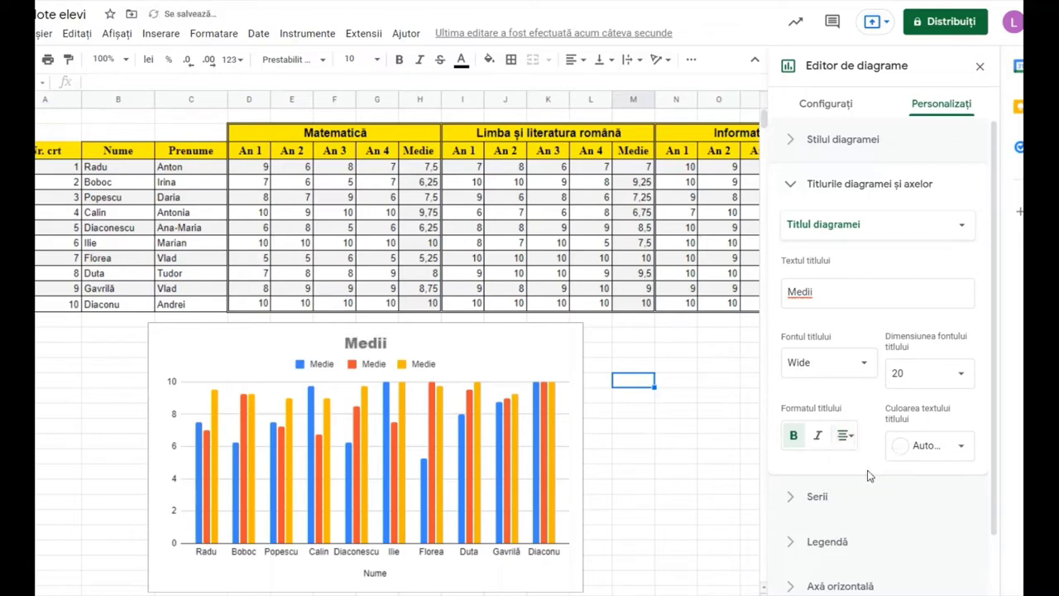
{"action": "left_click", "coordinate": [956, 447]}
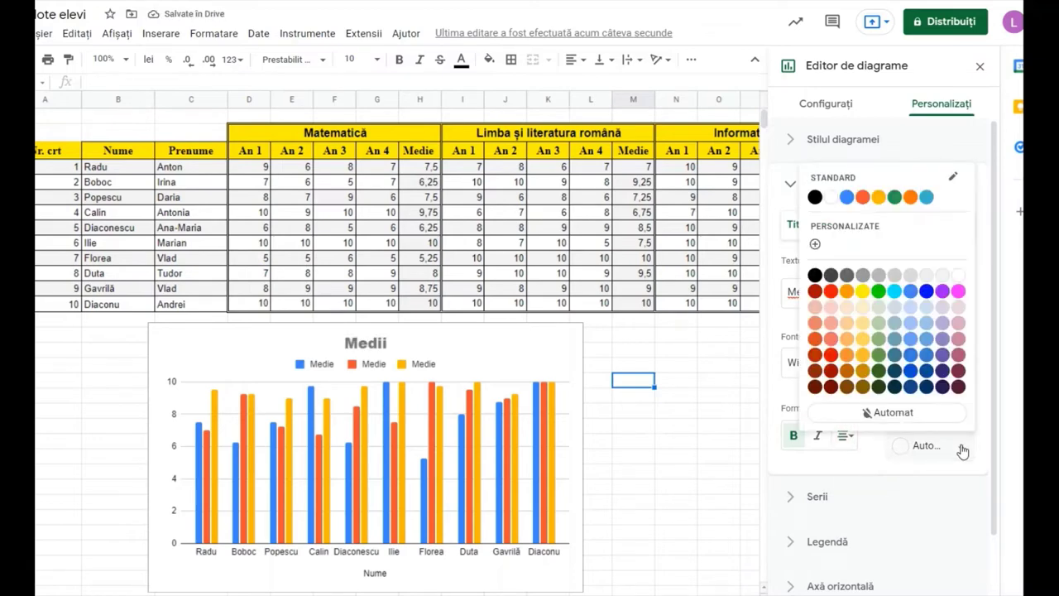
{"action": "left_click", "coordinate": [925, 370]}
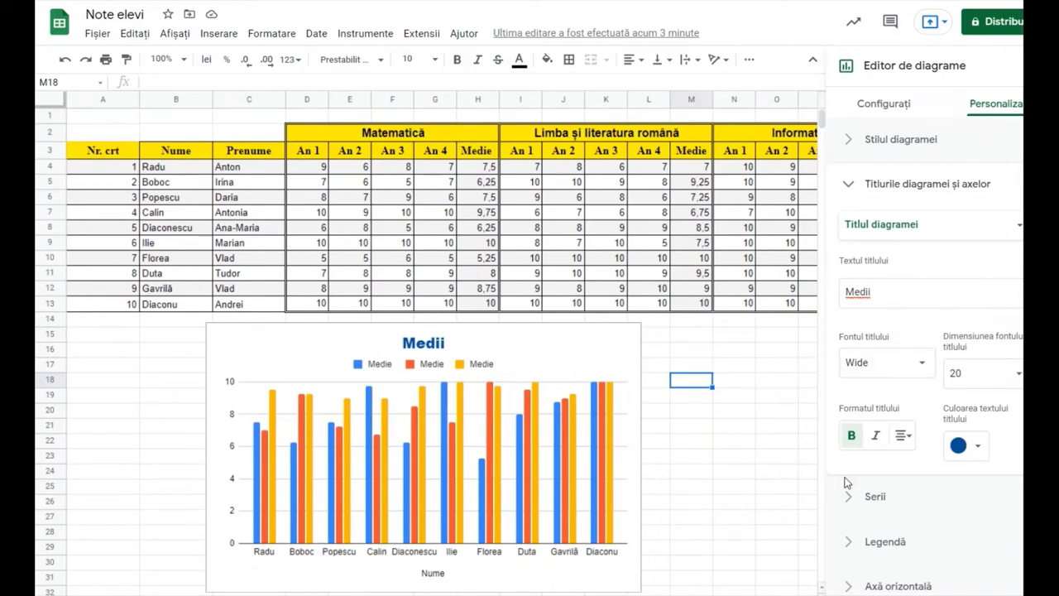
Set the legend position to Jos (bottom) and select the first legend entry.
{"action": "left_click", "coordinate": [845, 541]}
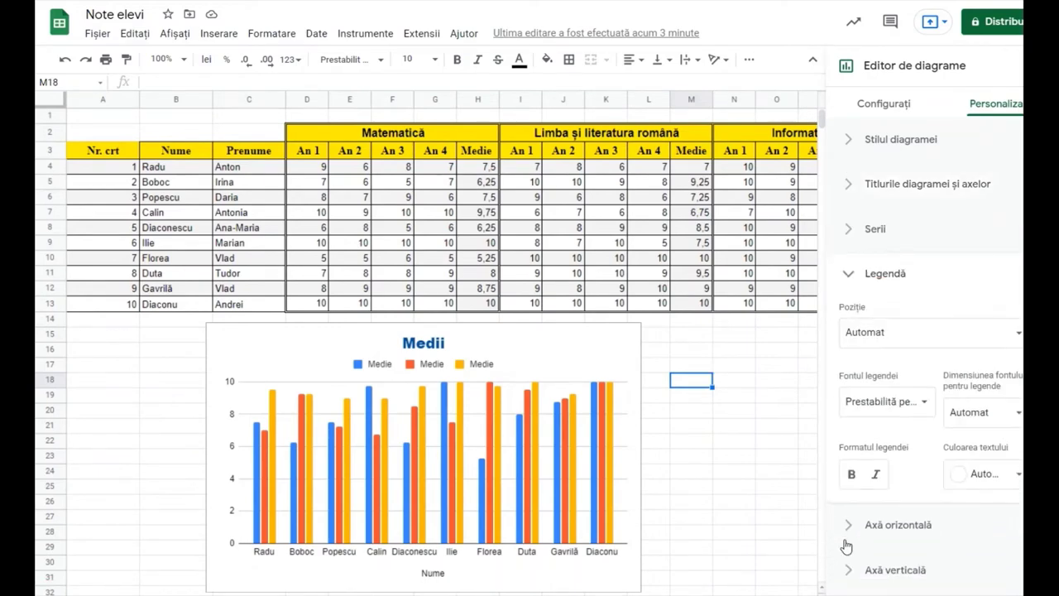
{"action": "left_click", "coordinate": [996, 333]}
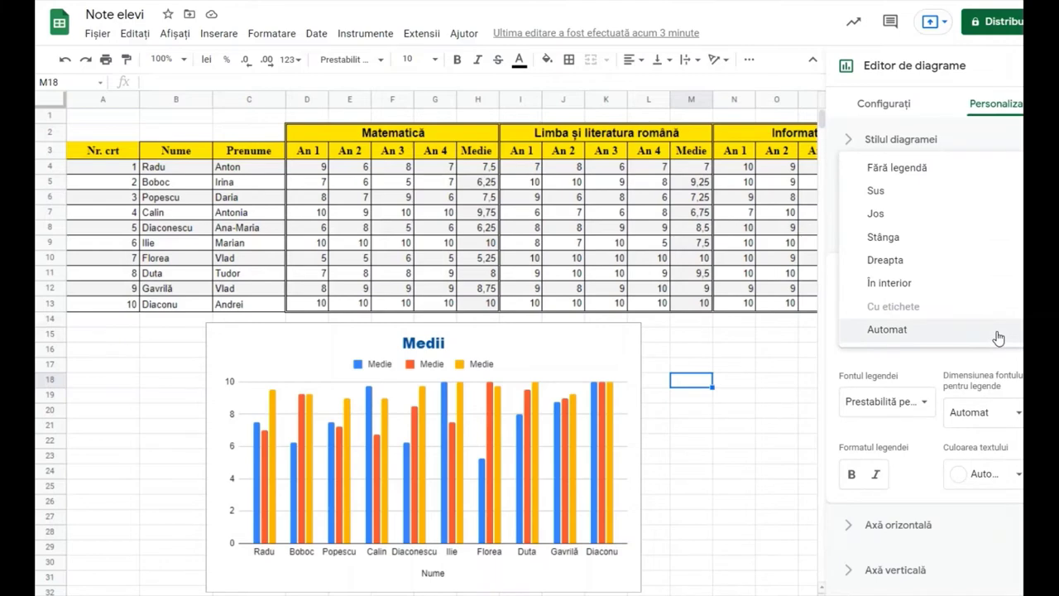
{"action": "left_click", "coordinate": [922, 216]}
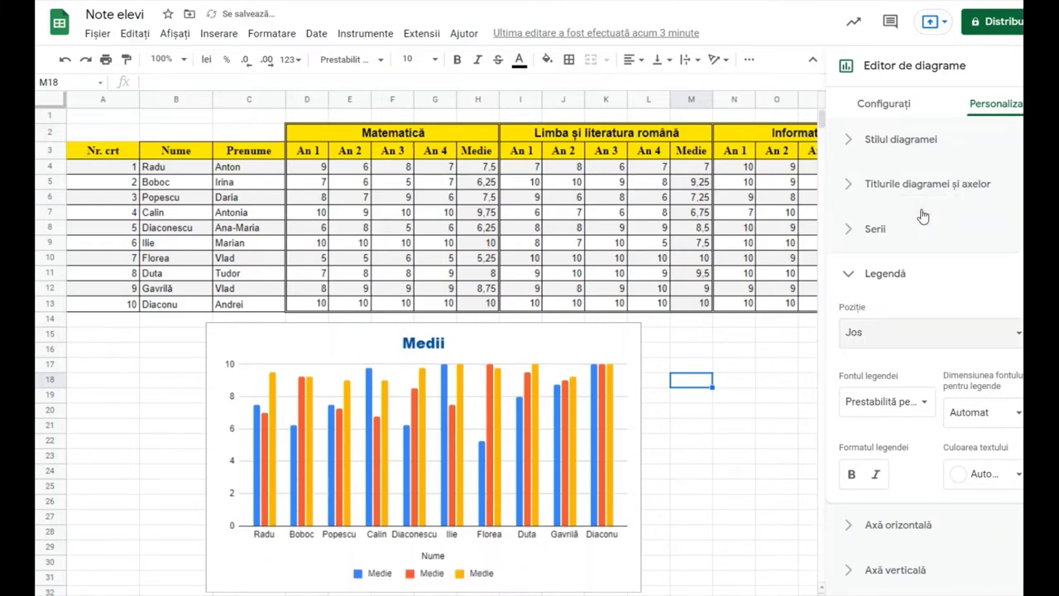
{"action": "left_click", "coordinate": [380, 577]}
{"action": "left_click", "coordinate": [381, 578]}
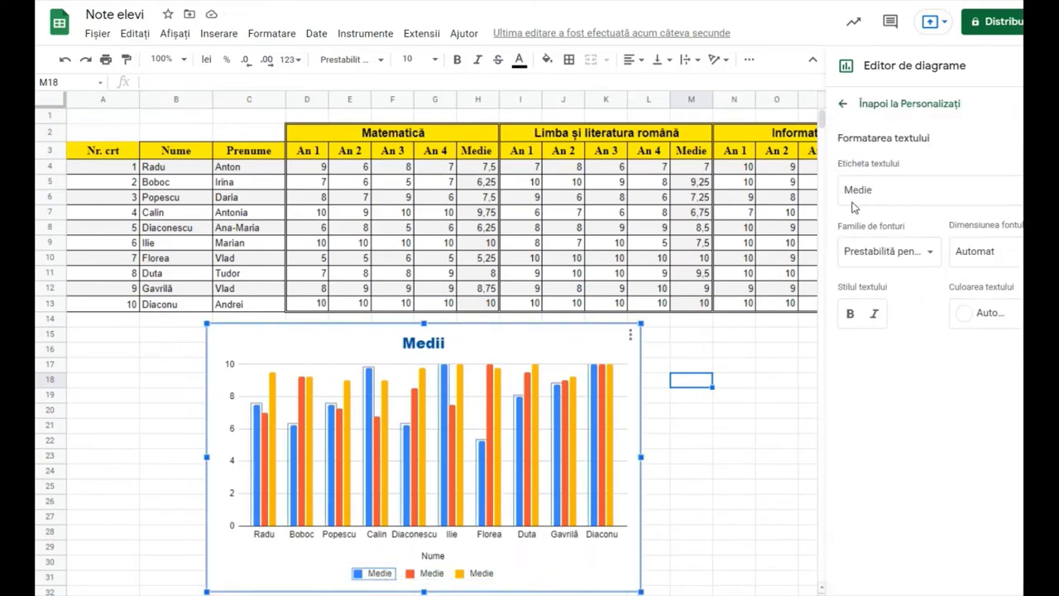
Relabel the first legend entry from 'Medie' to 'Matematică'.
{"action": "double_click", "coordinate": [845, 191]}
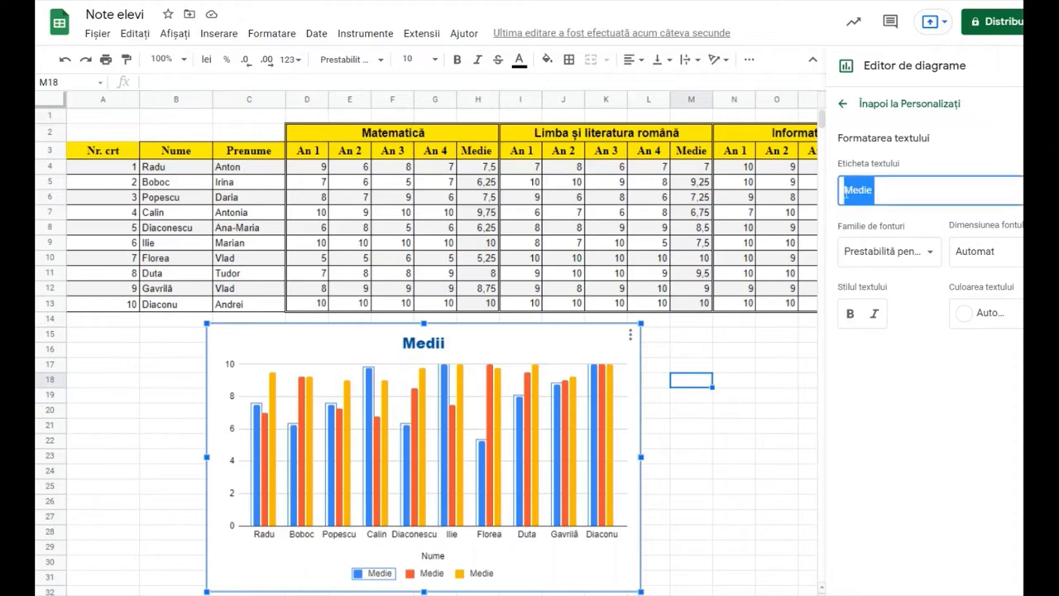
{"action": "type", "text": "R"}
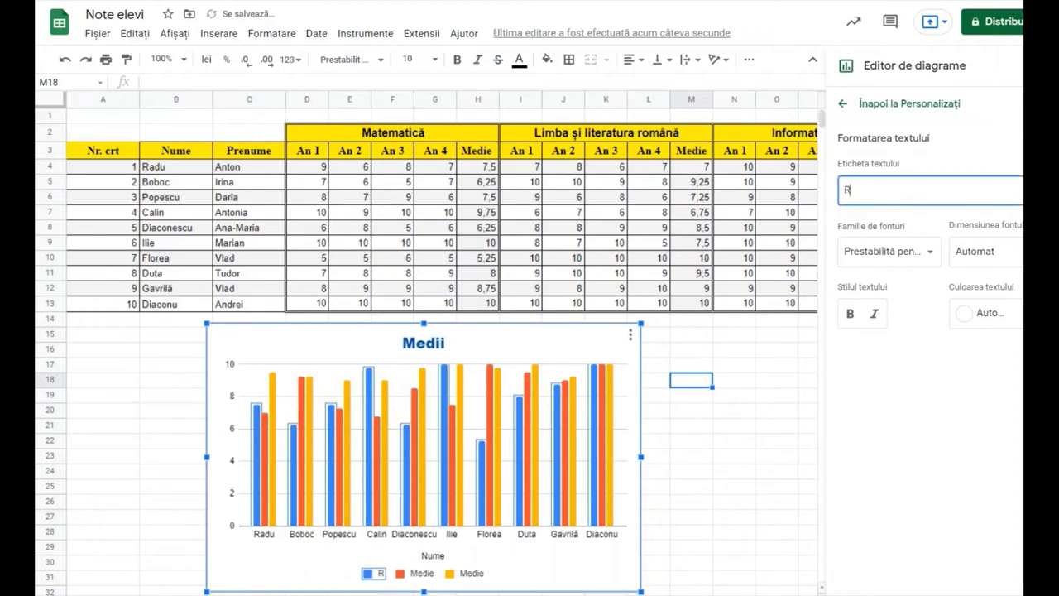
{"action": "key", "text": "BackSpace"}
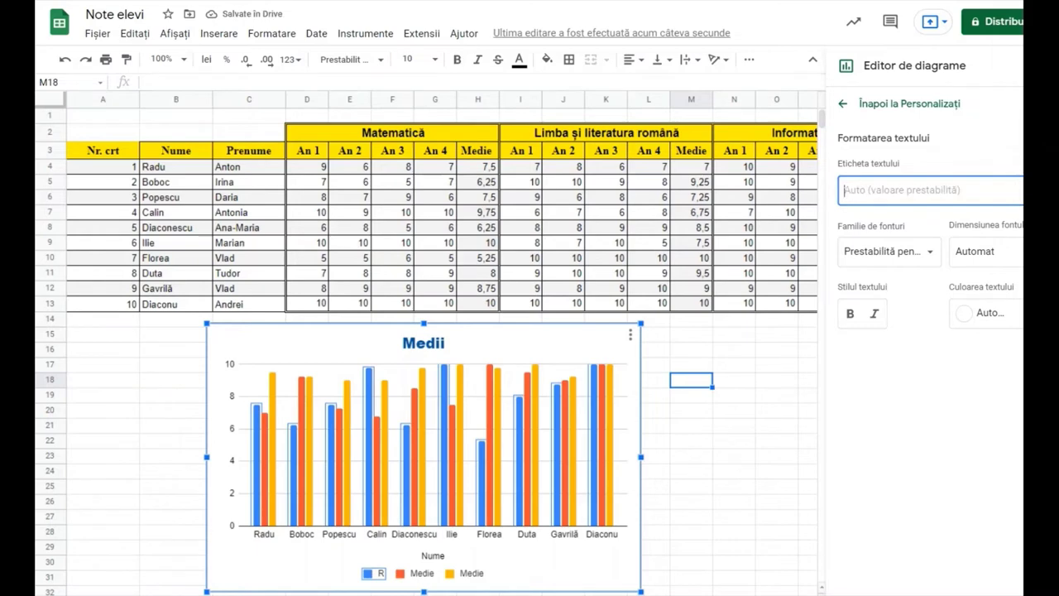
{"action": "type", "text": "Medie Matematică"}
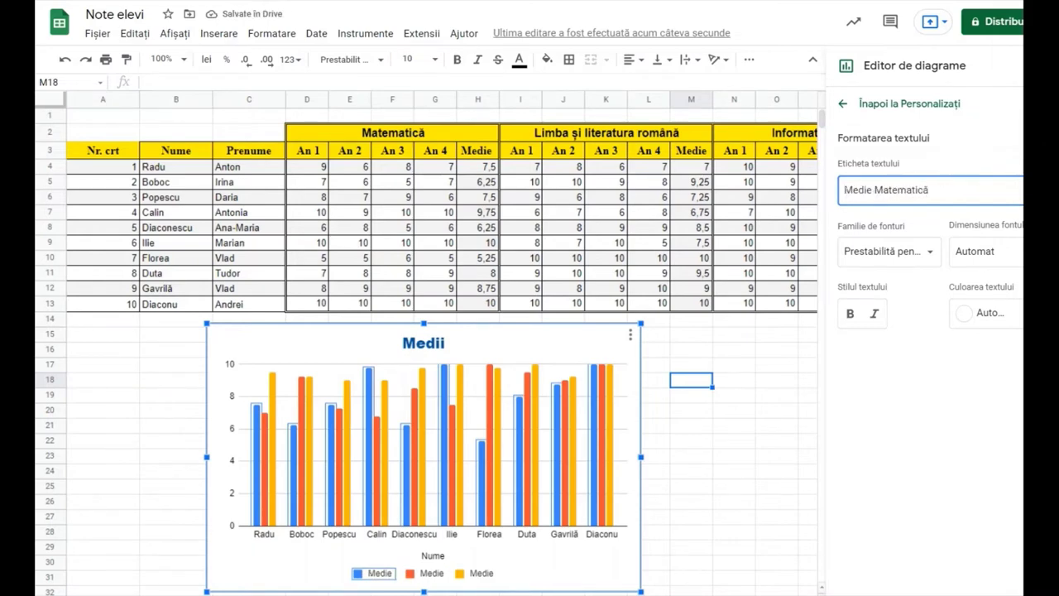
{"action": "left_click_drag", "start_coordinate": [873, 190], "coordinate": [833, 198]}
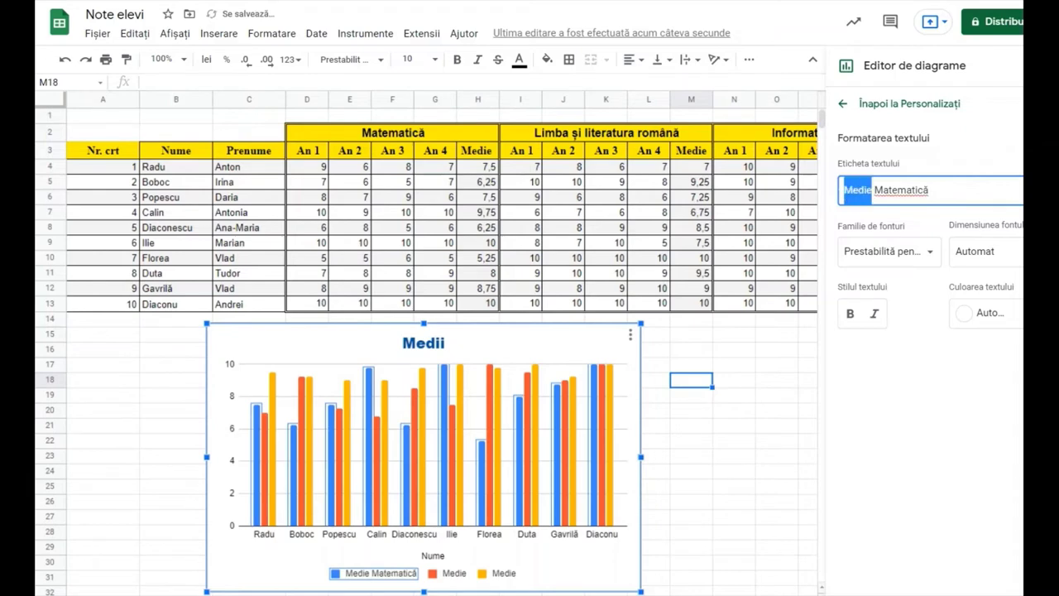
{"action": "key", "text": "BackSpace"}
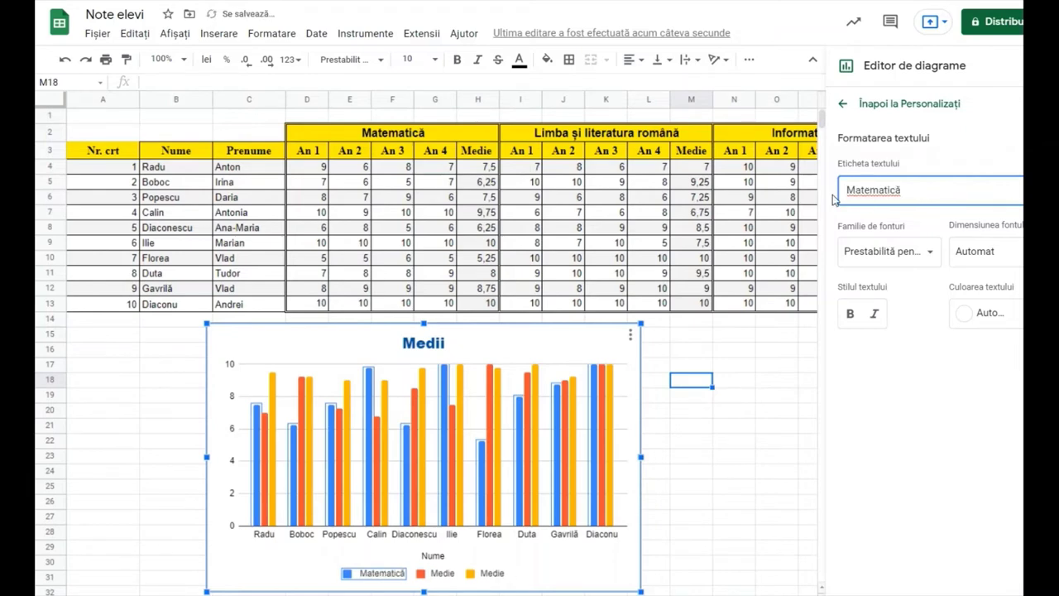
{"action": "key", "text": "Delete"}
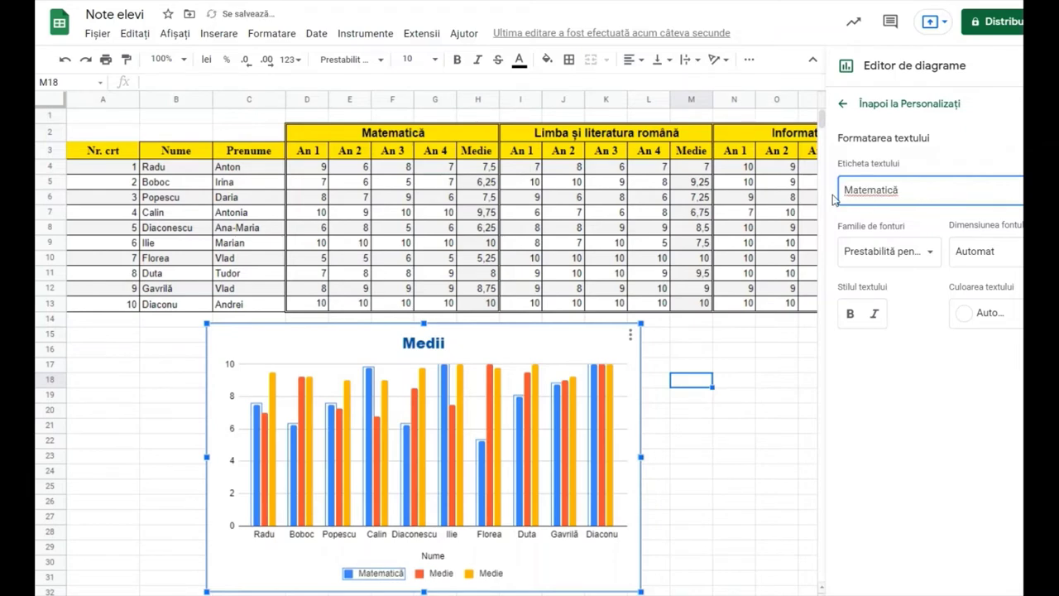
Relabel the second legend entry as 'Limba și literatura română'.
{"action": "left_click", "coordinate": [441, 575]}
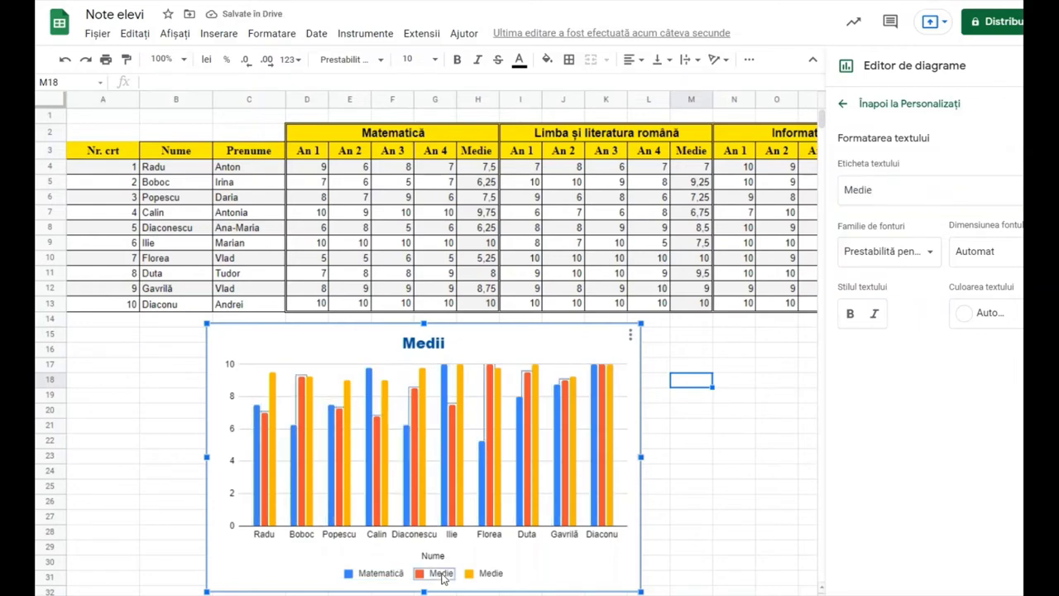
{"action": "double_click", "coordinate": [442, 574]}
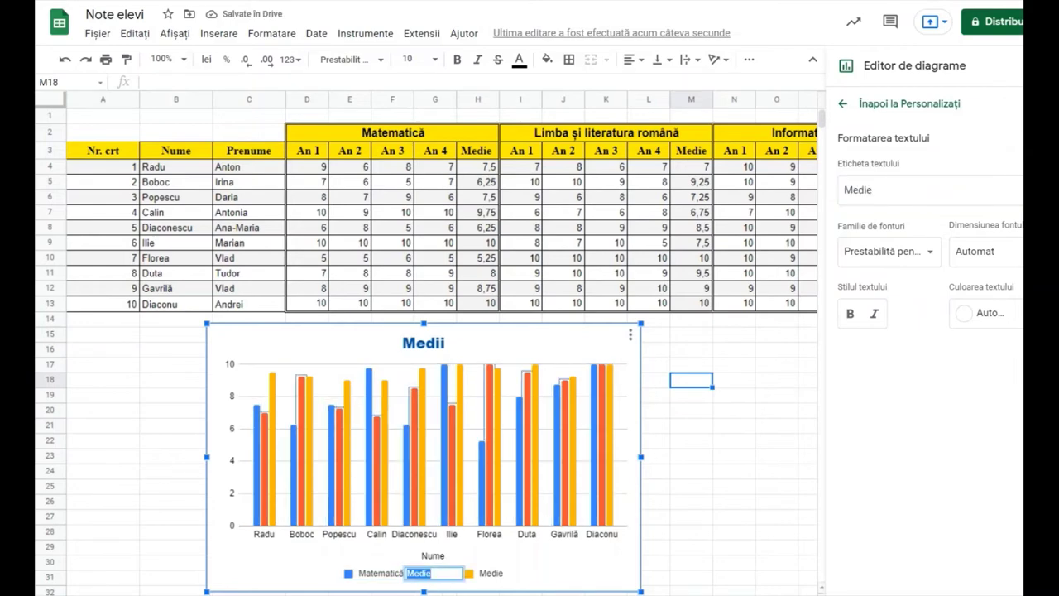
{"action": "left_click_drag", "start_coordinate": [872, 190], "coordinate": [832, 195]}
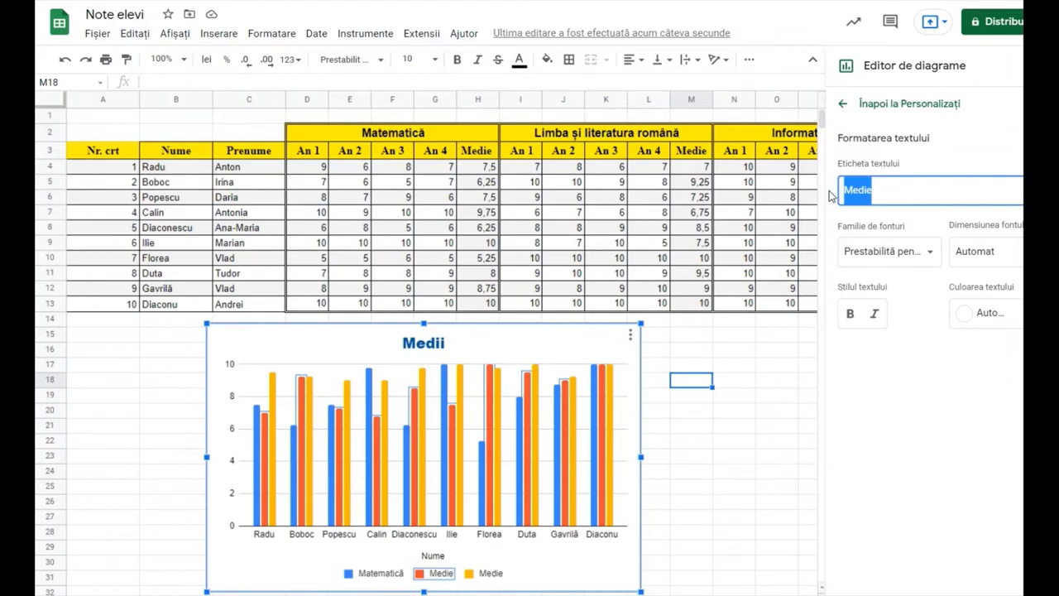
{"action": "type", "text": "Limba și literatura română"}
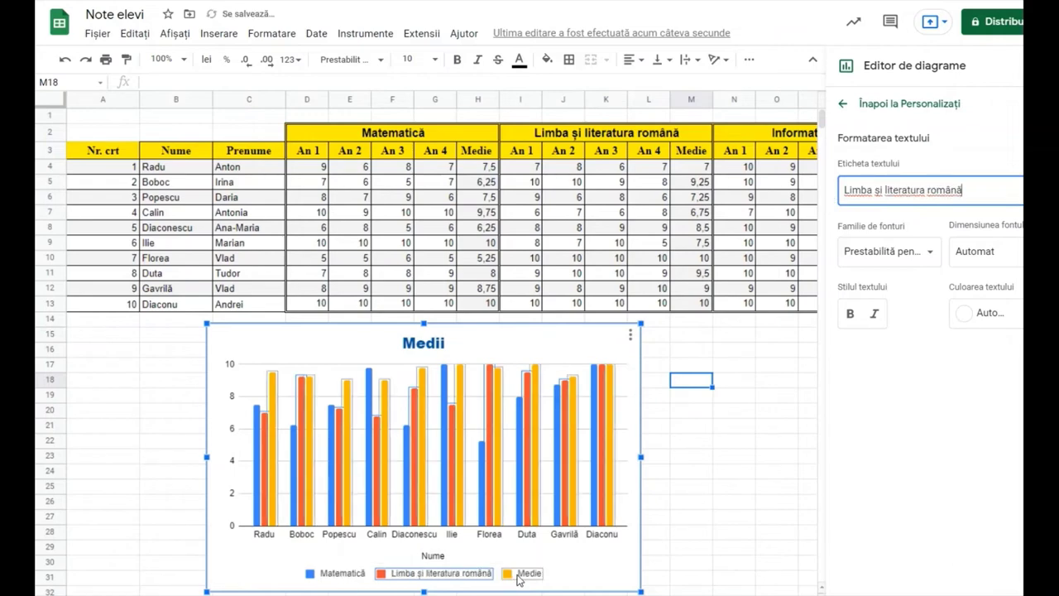
Relabel the third legend entry as 'Informatică și TIC'.
{"action": "left_click", "coordinate": [526, 573]}
{"action": "left_click", "coordinate": [526, 574]}
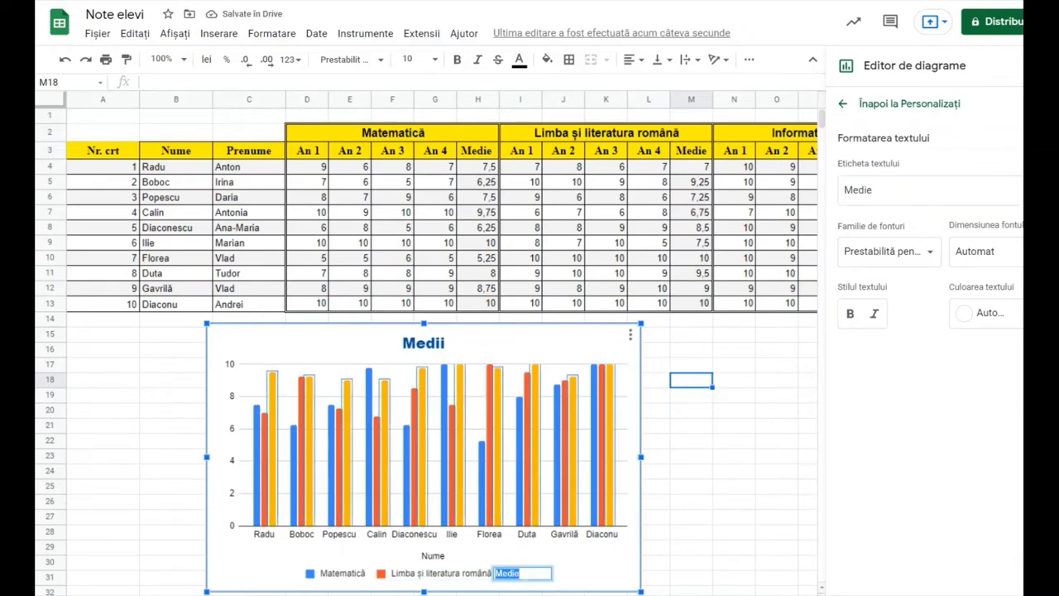
{"action": "double_click", "coordinate": [856, 192]}
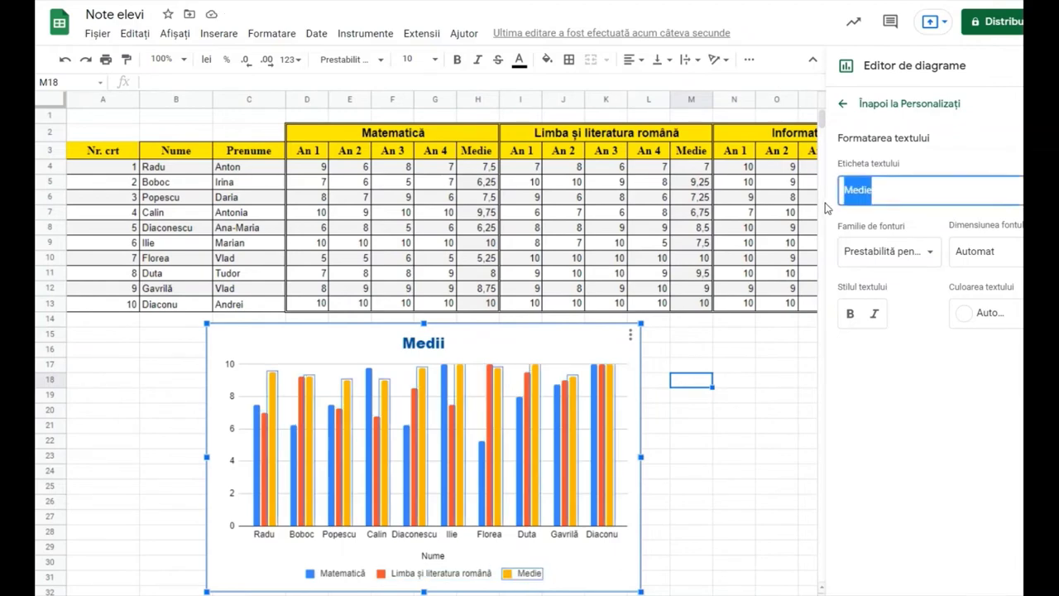
{"action": "type", "text": "Informatică și T"}
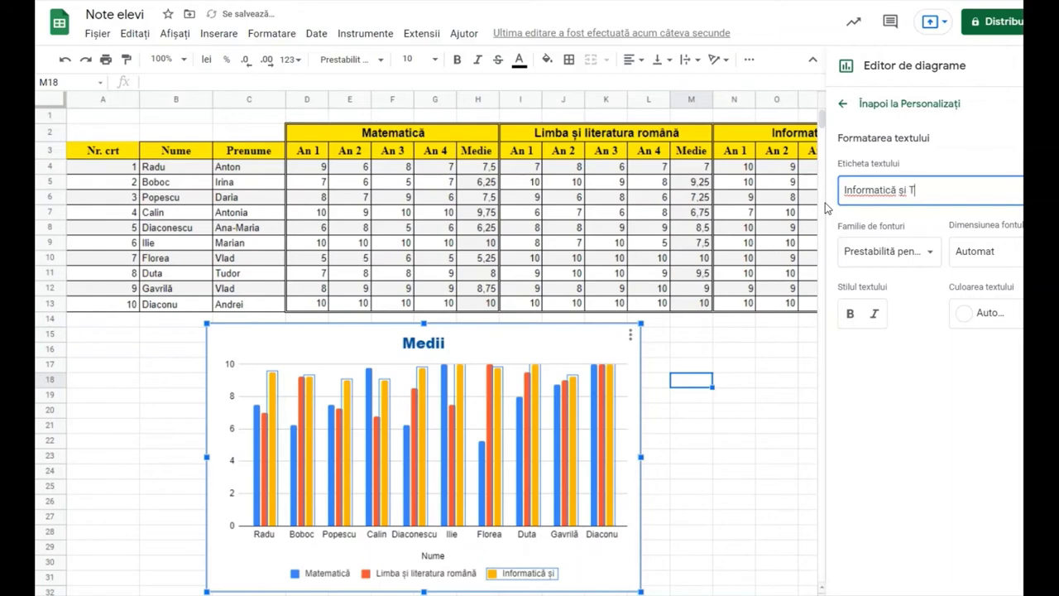
{"action": "type", "text": "I"}
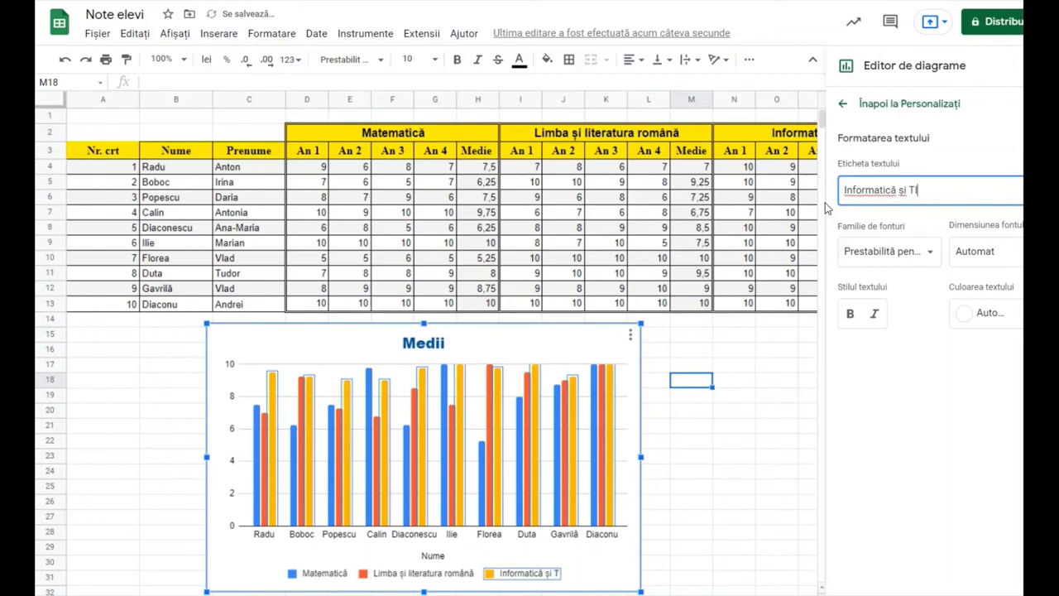
{"action": "type", "text": "C"}
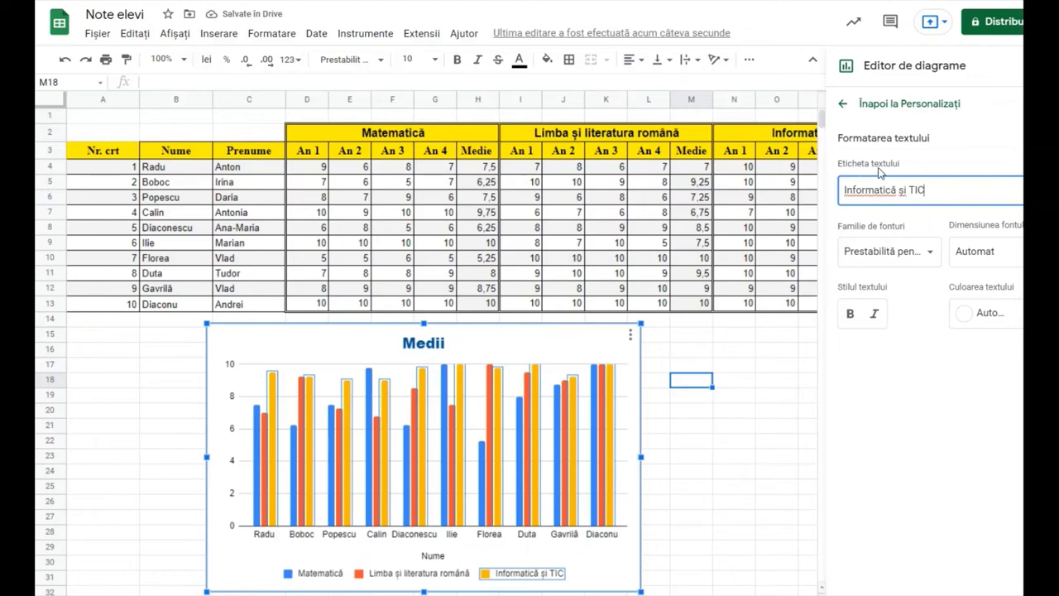
{"action": "left_click", "coordinate": [843, 104]}
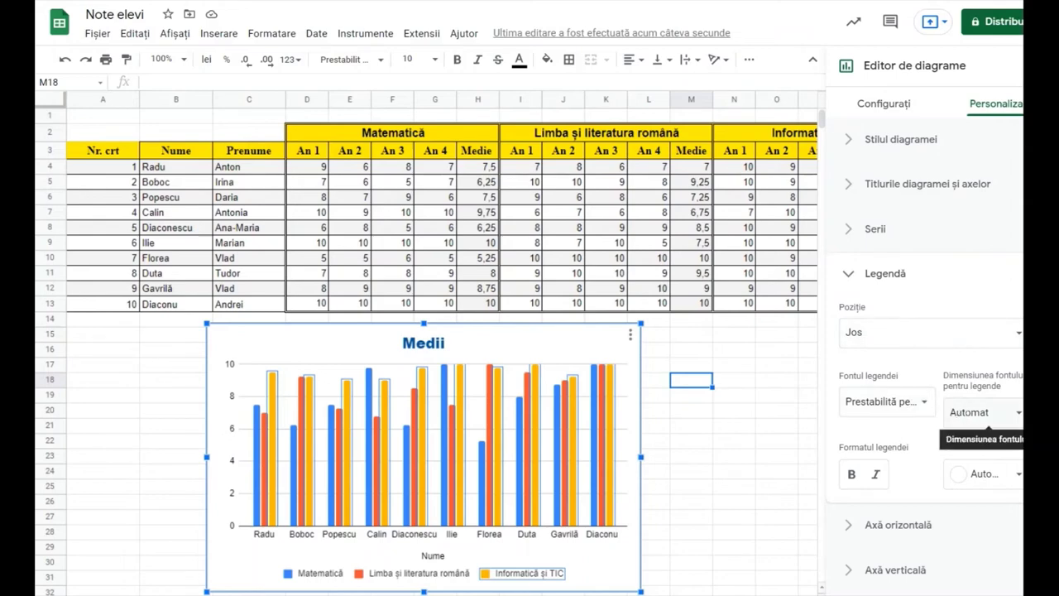
Set the legend font size to 14, bold, with dark blue text colour.
{"action": "left_click", "coordinate": [1016, 418]}
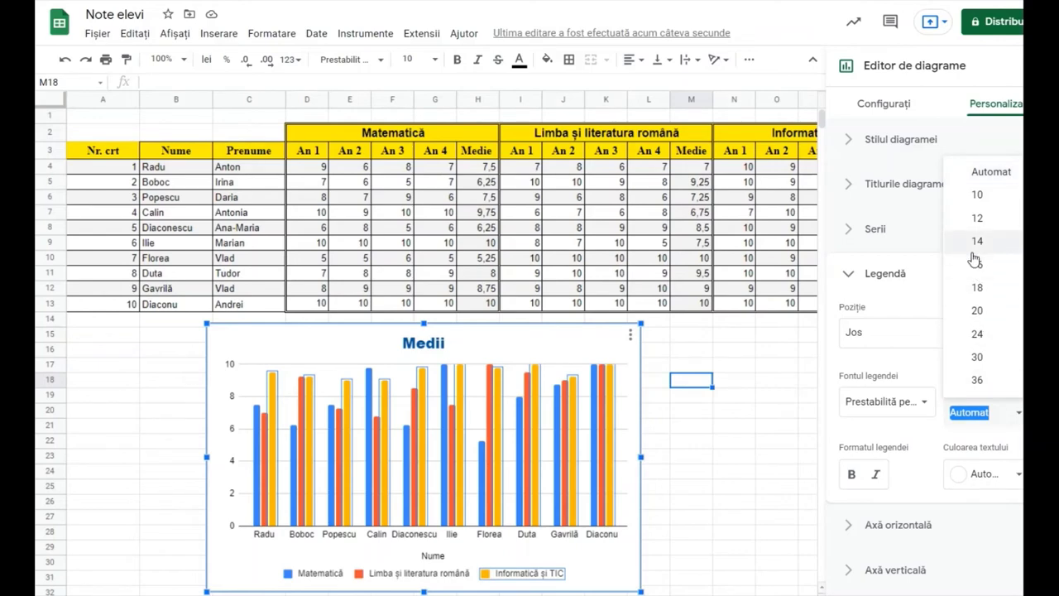
{"action": "left_click", "coordinate": [976, 241]}
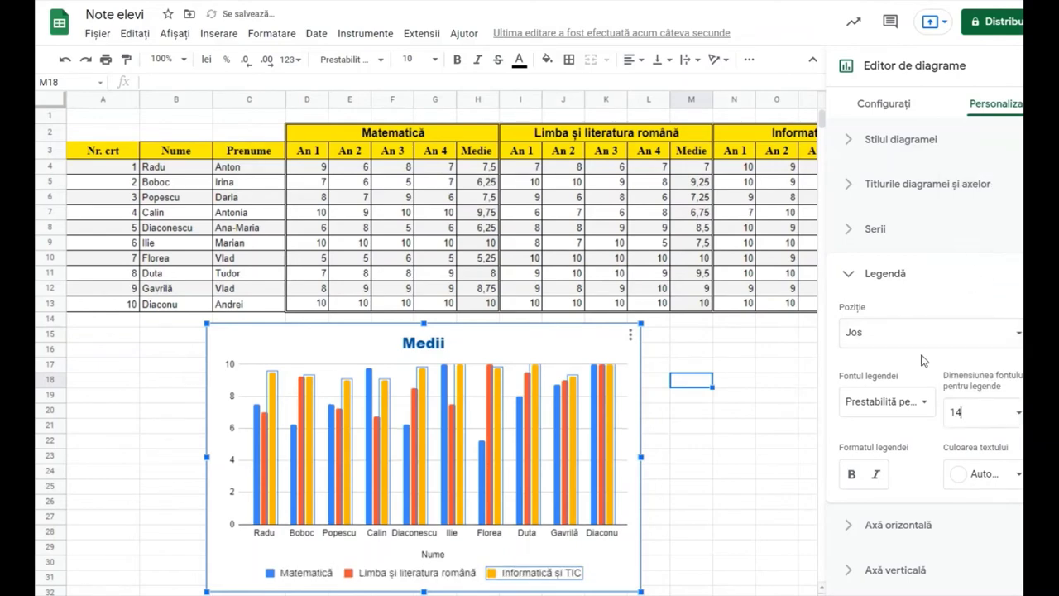
{"action": "left_click", "coordinate": [851, 474]}
{"action": "left_click", "coordinate": [1012, 480]}
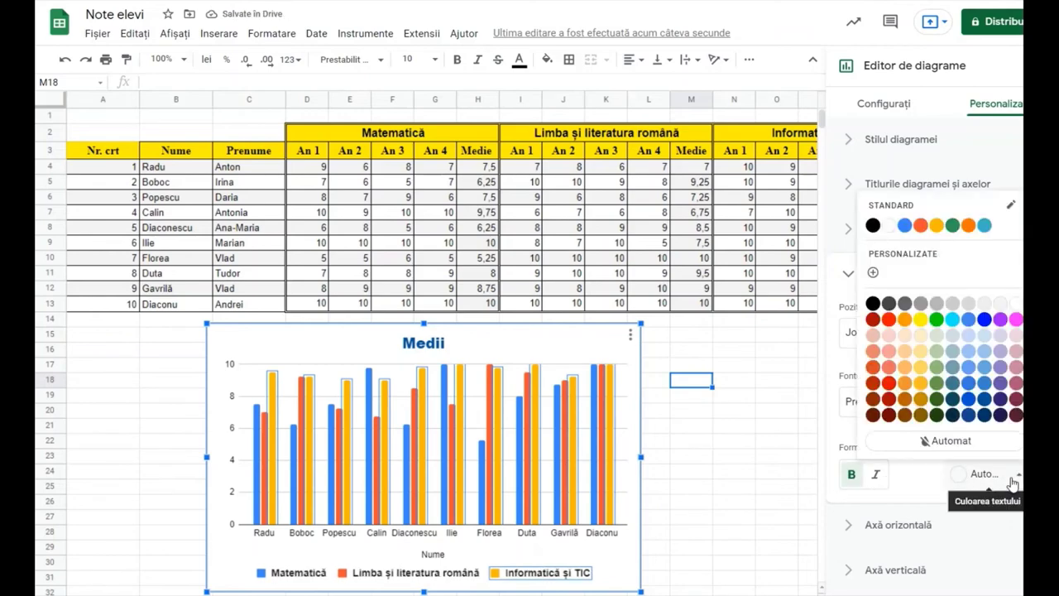
{"action": "left_click", "coordinate": [981, 398]}
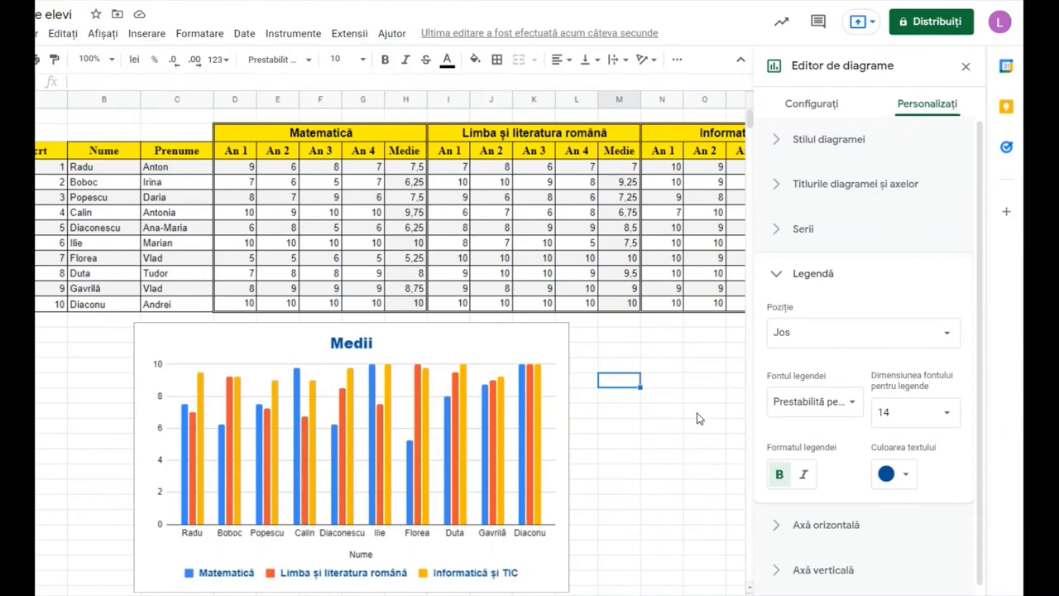
In Vertical axis settings, show the axis line and set Min 0 and Max 10.
{"action": "left_click", "coordinate": [803, 570]}
{"action": "scroll", "coordinate": [803, 575], "scroll_direction": "down", "scroll_amount": 2}
{"action": "scroll", "coordinate": [803, 575], "scroll_direction": "down", "scroll_amount": 1}
{"action": "left_click", "coordinate": [774, 387]}
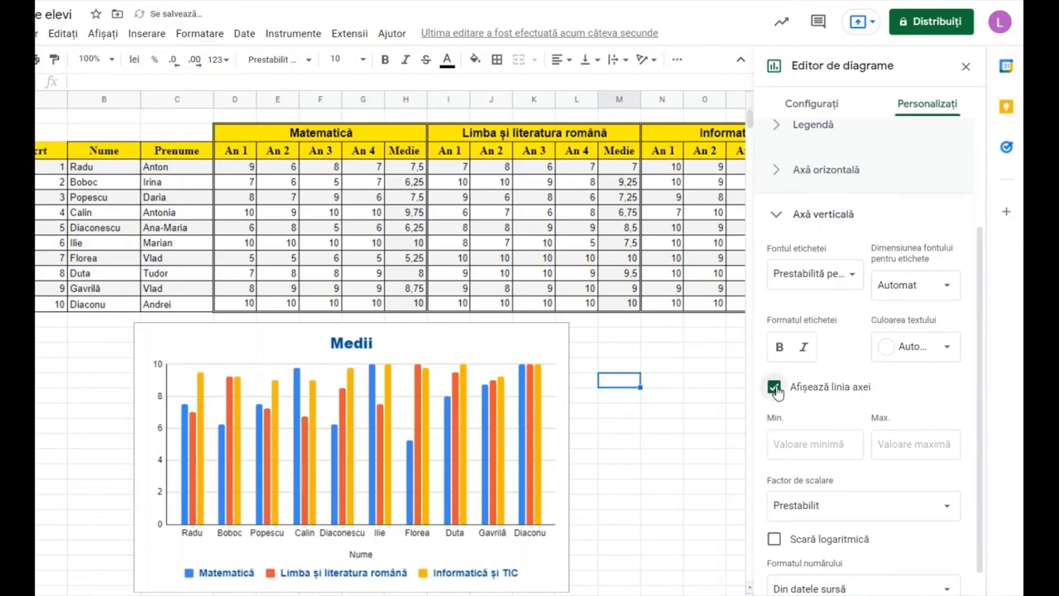
{"action": "left_click", "coordinate": [794, 444]}
{"action": "type", "text": "0"}
{"action": "left_click", "coordinate": [914, 444]}
{"action": "type", "text": "1"}
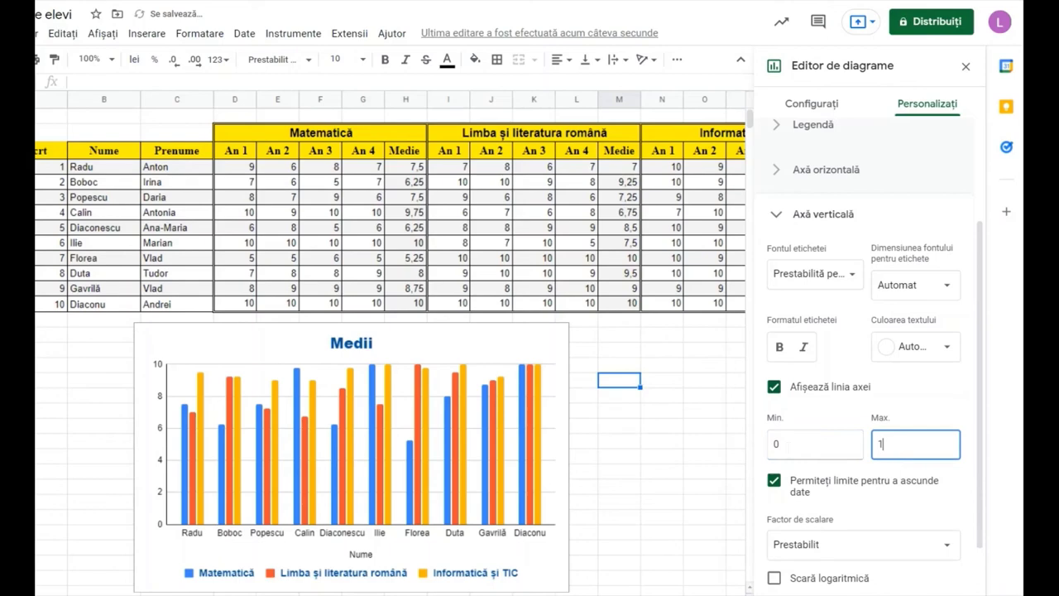
{"action": "type", "text": "0"}
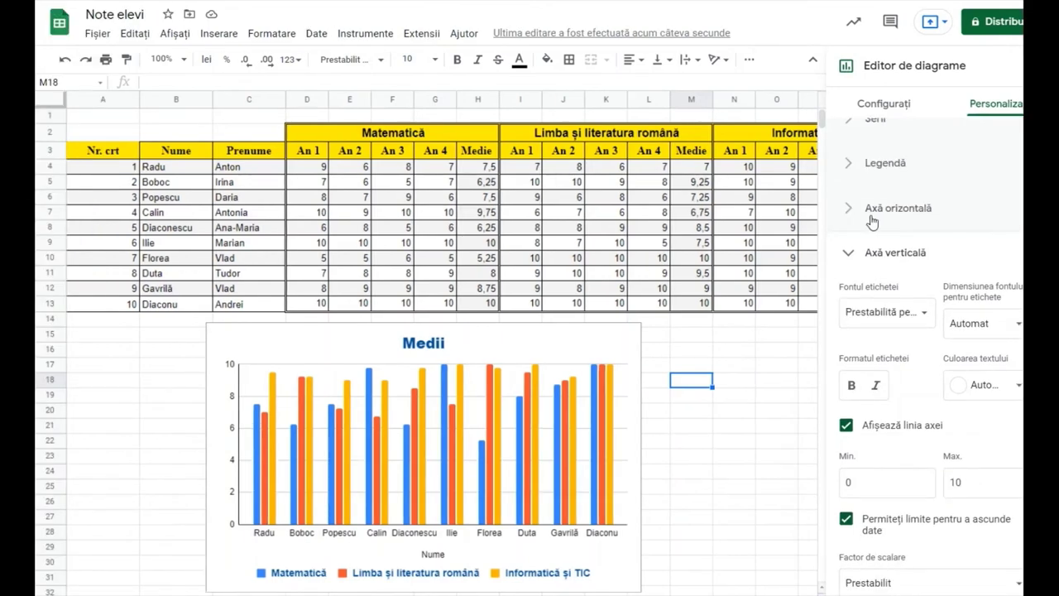
Enable series data labels positioned Above, then widen the chart to the right.
{"action": "scroll", "coordinate": [871, 220], "scroll_direction": "up", "scroll_amount": 2}
{"action": "left_click", "coordinate": [872, 219]}
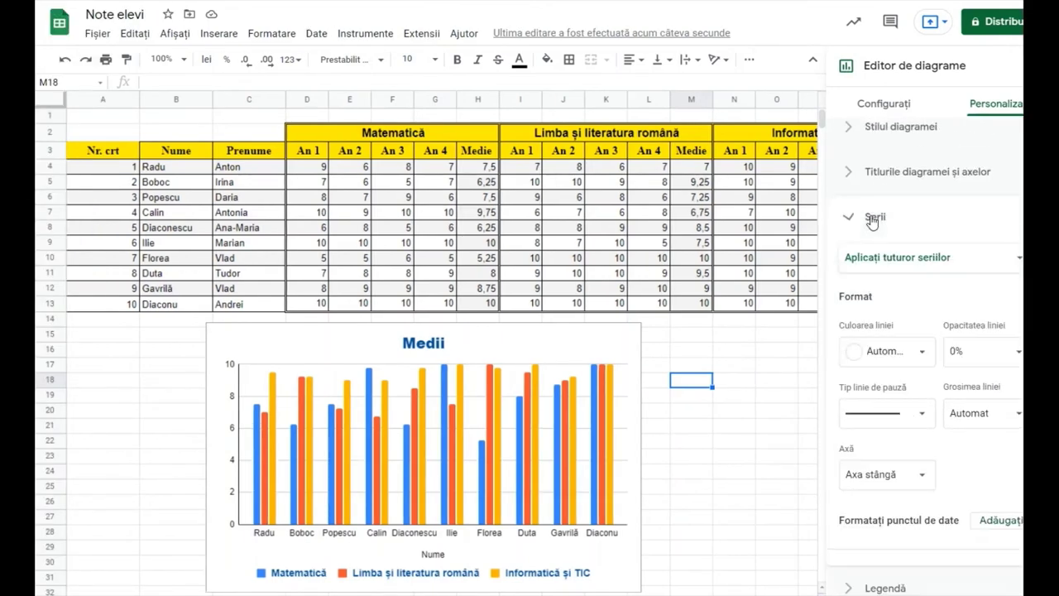
{"action": "scroll", "coordinate": [861, 446], "scroll_direction": "down", "scroll_amount": 1}
{"action": "scroll", "coordinate": [861, 450], "scroll_direction": "down", "scroll_amount": 2}
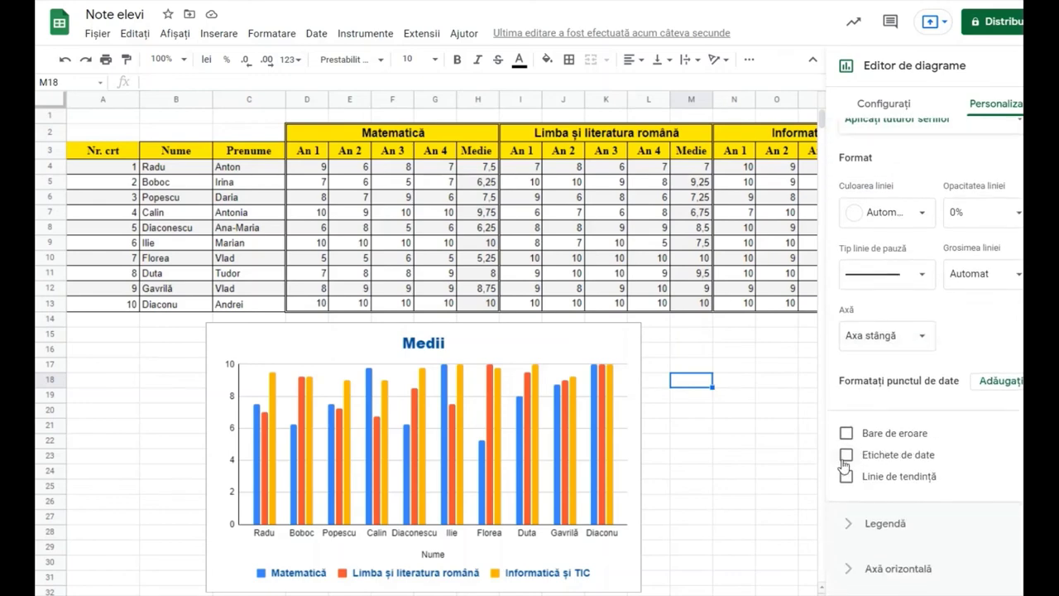
{"action": "left_click", "coordinate": [846, 456]}
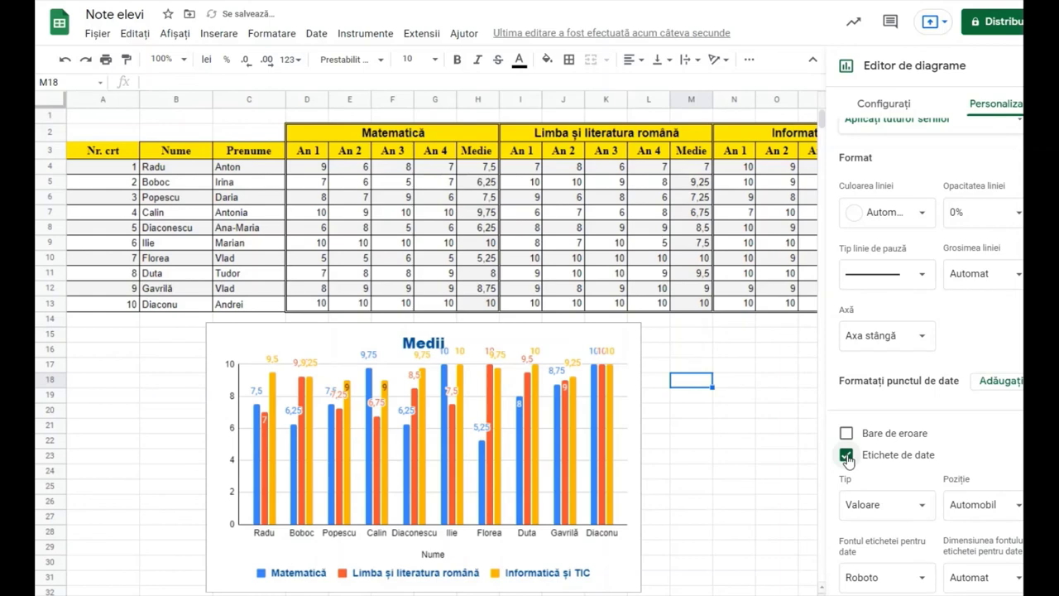
{"action": "scroll", "coordinate": [847, 459], "scroll_direction": "down", "scroll_amount": 2}
{"action": "scroll", "coordinate": [850, 461], "scroll_direction": "down", "scroll_amount": 1}
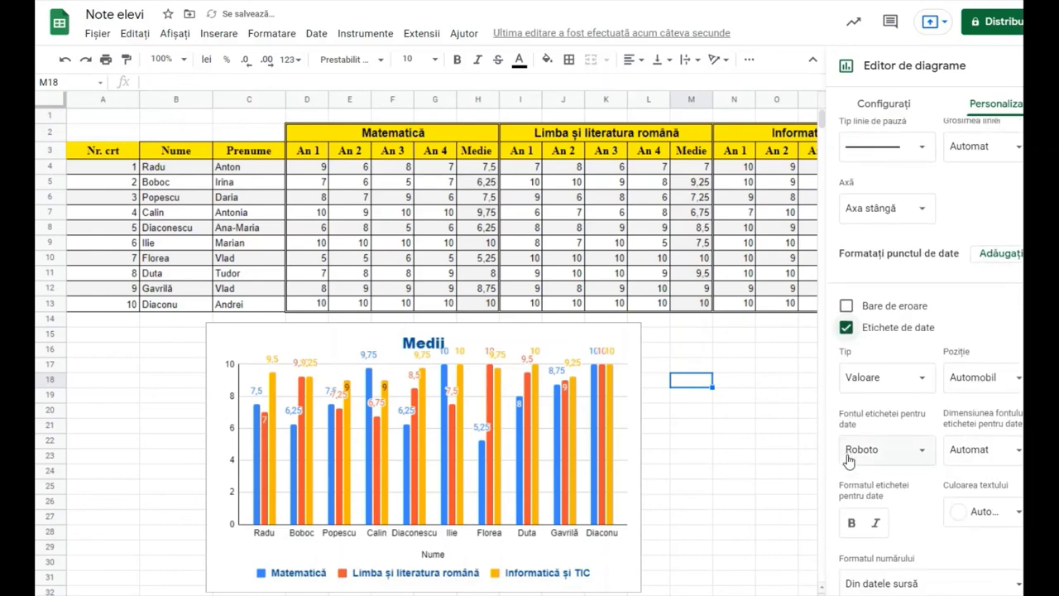
{"action": "left_click", "coordinate": [998, 383]}
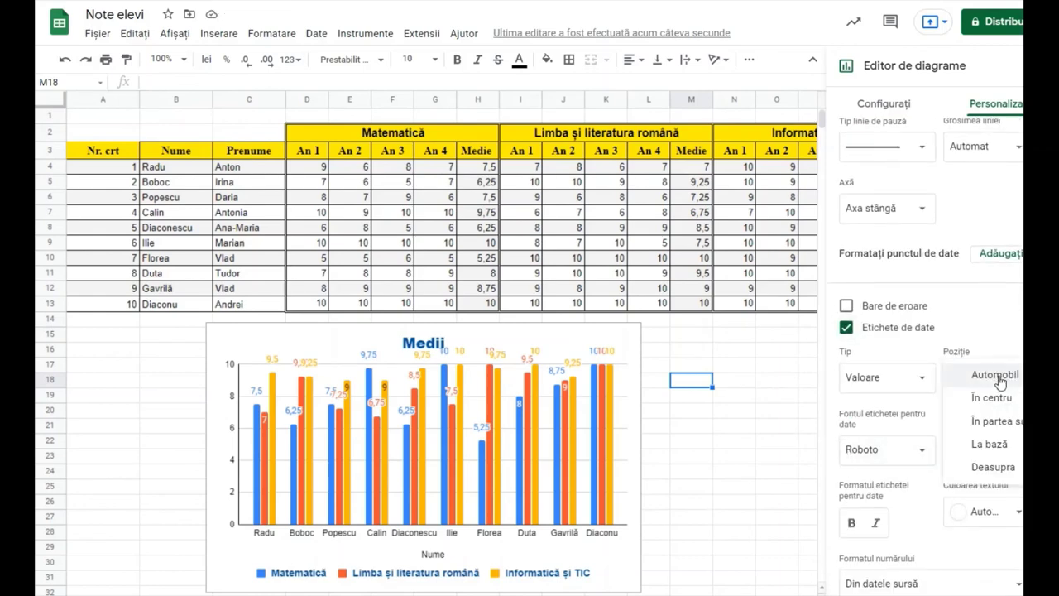
{"action": "left_click", "coordinate": [977, 468]}
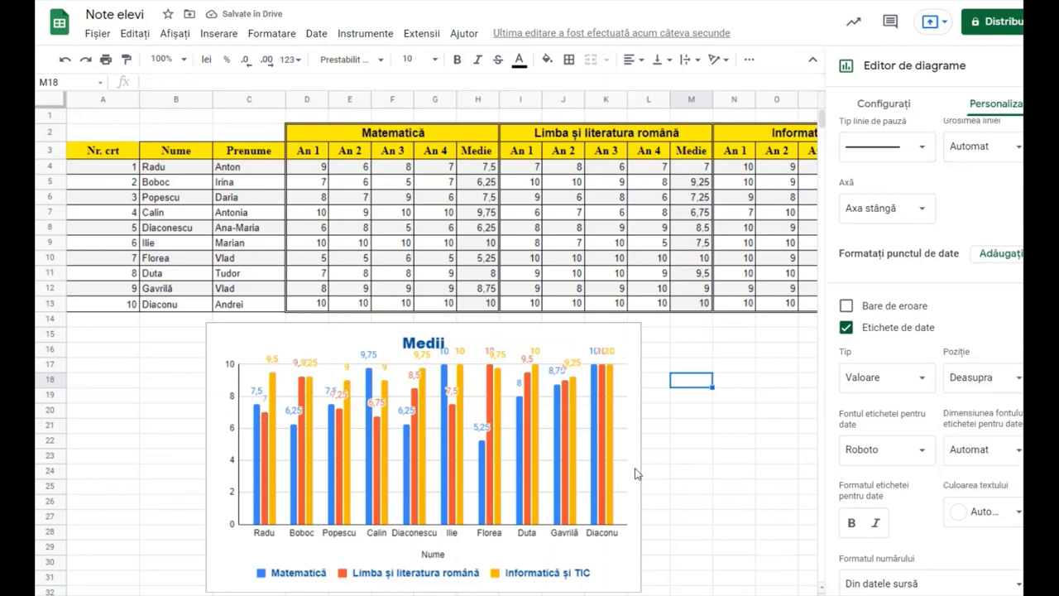
{"action": "left_click", "coordinate": [637, 473]}
{"action": "left_click_drag", "start_coordinate": [640, 456], "coordinate": [794, 468]}
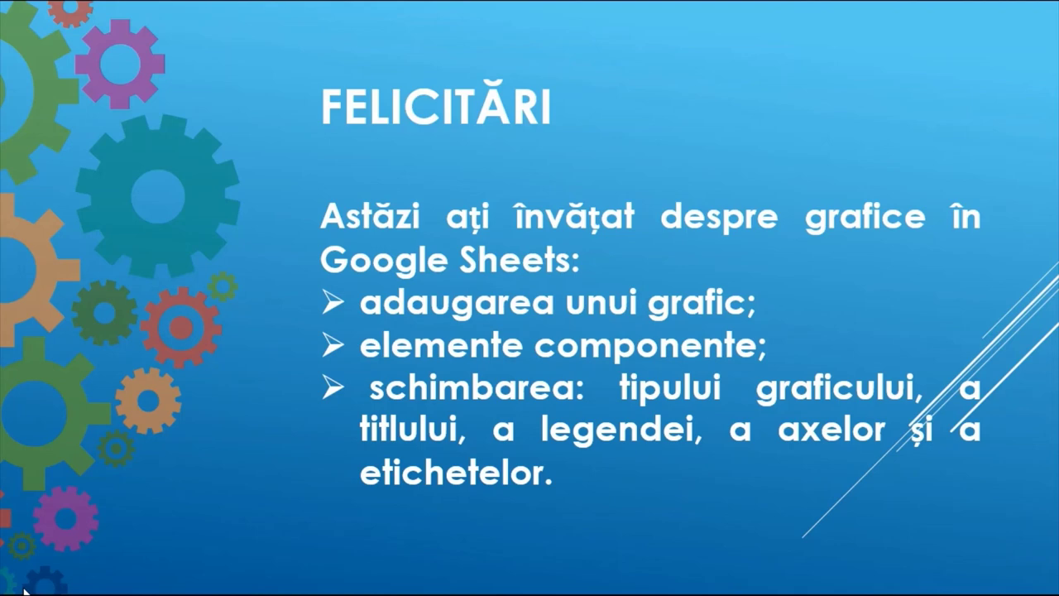
Advance the slideshow from FELICITĂRI to the Resurse credits slide and the final thank-you slide.
{"action": "key", "text": "Right"}
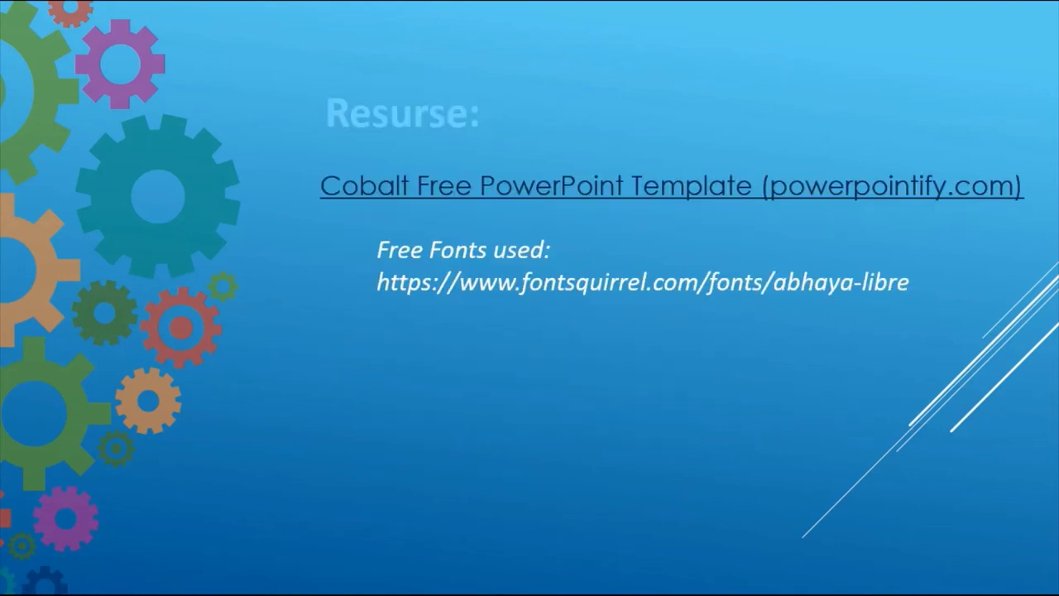
{"action": "key", "text": "Right"}
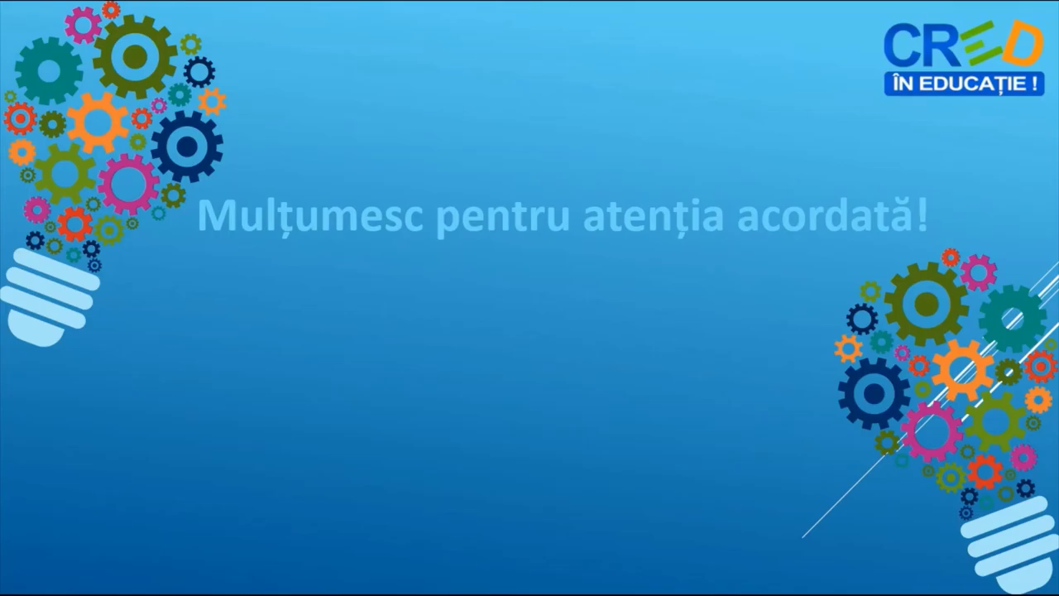